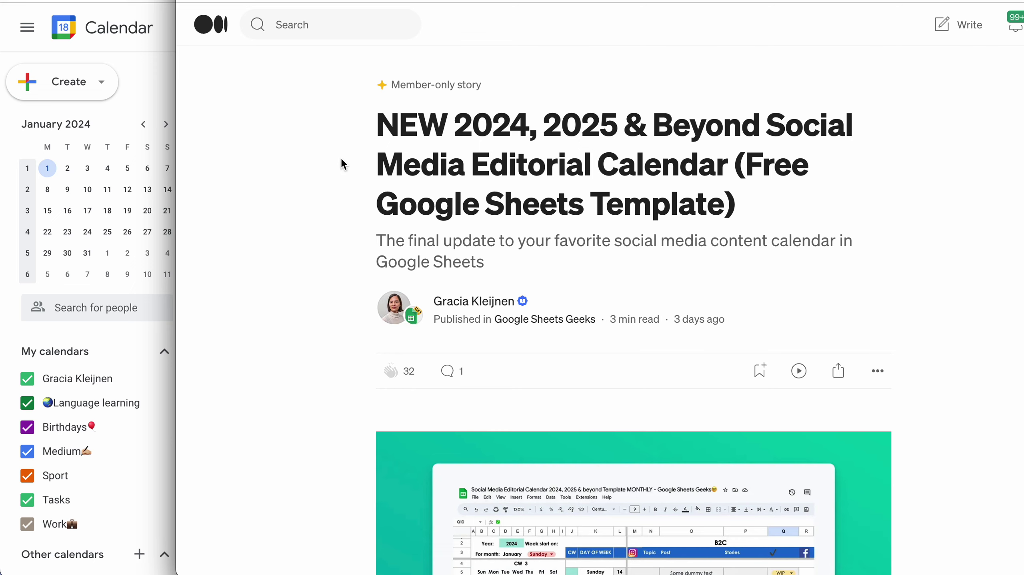
Step: Scroll the Medium article down to the 'How to get the Free Social Media Calendar Template' section
scroll(341, 159, down, 2)
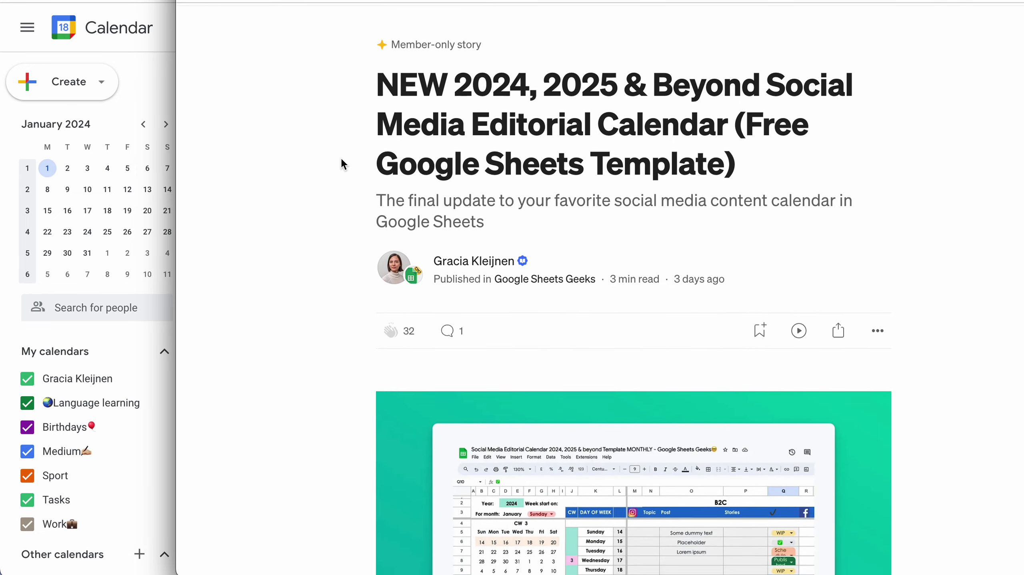
scroll(337, 136, up, 2)
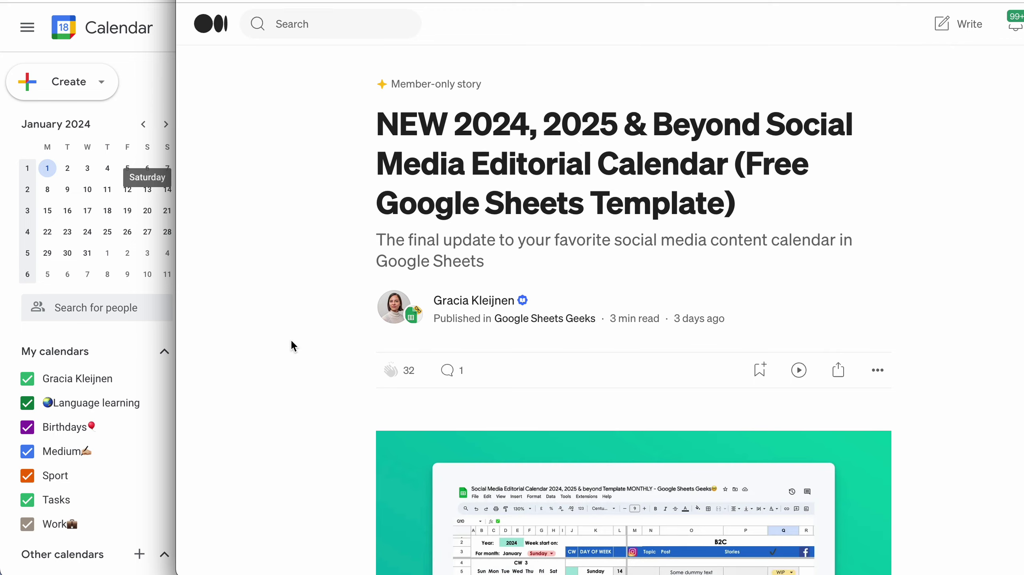
scroll(292, 346, down, 10)
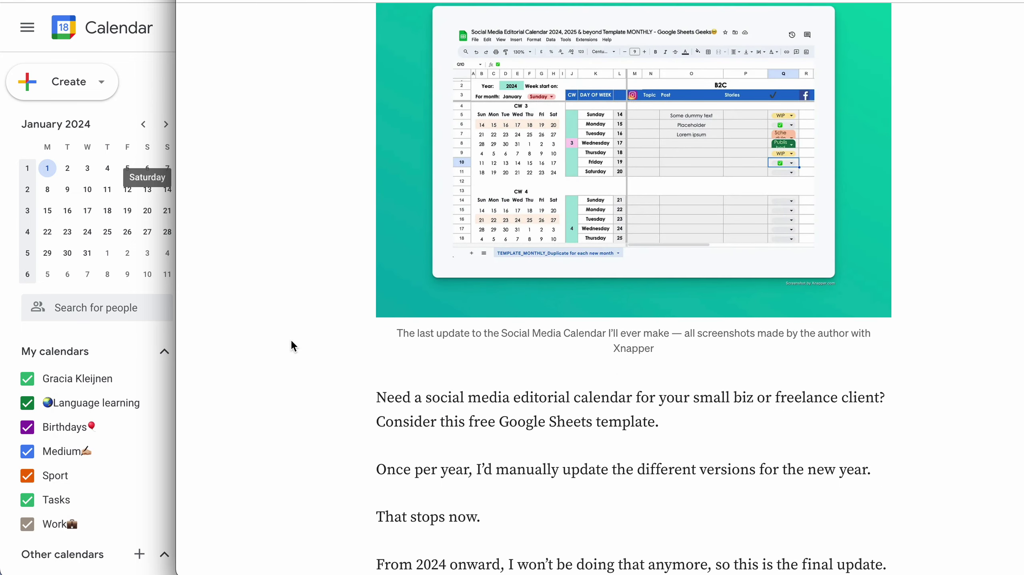
scroll(291, 339, down, 3)
scroll(291, 341, up, 5)
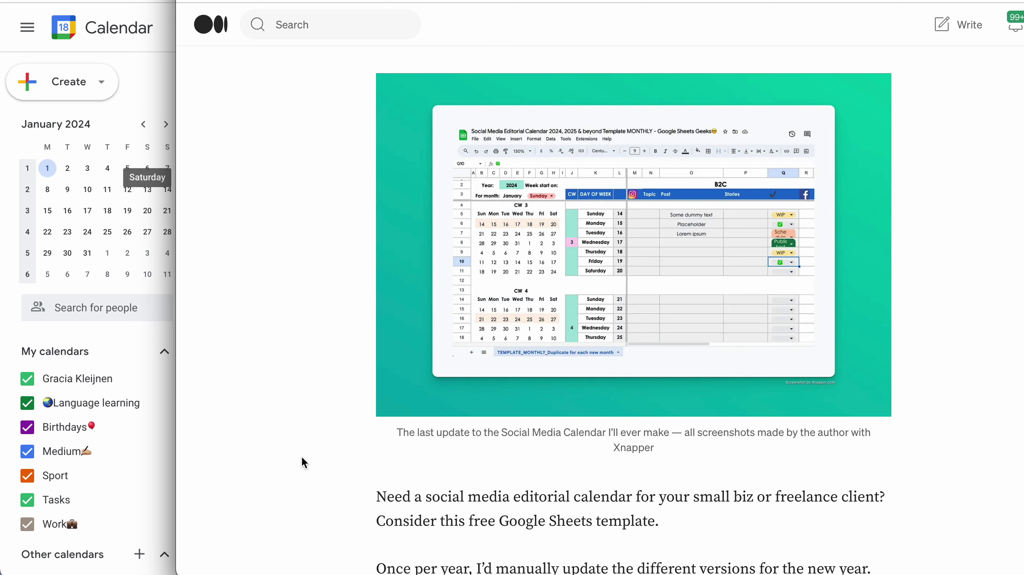
scroll(302, 459, down, 8)
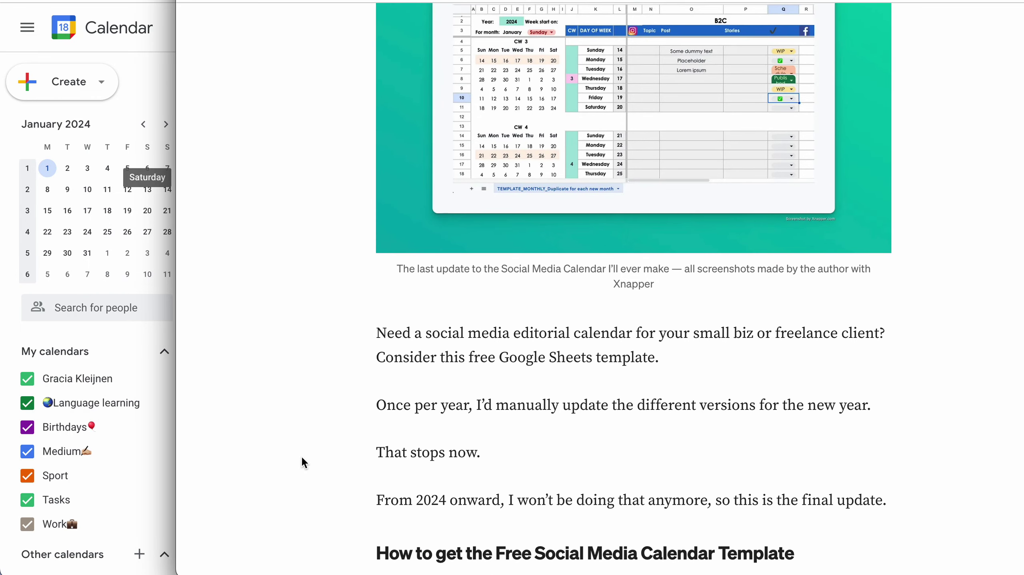
scroll(302, 461, down, 3)
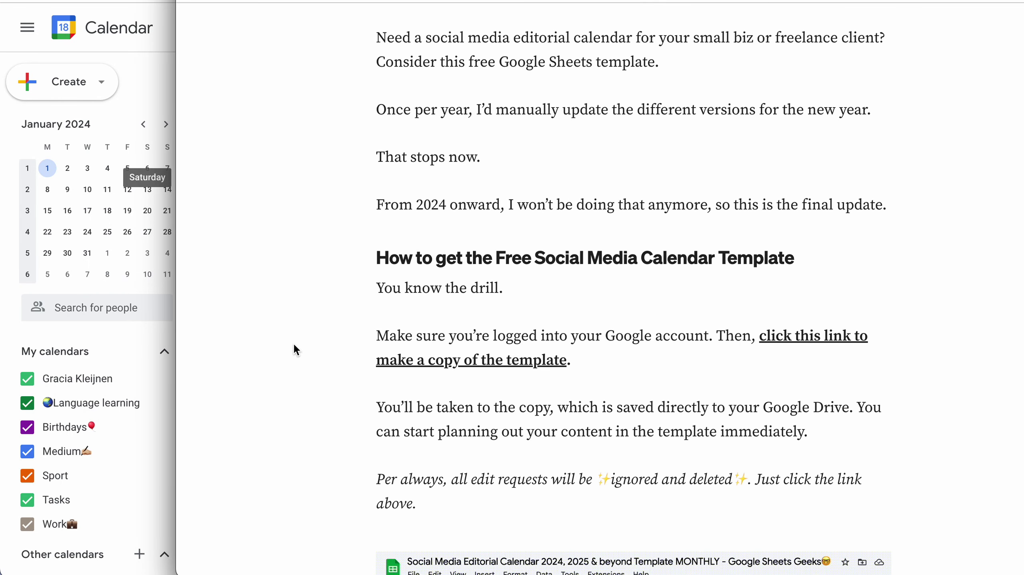
scroll(341, 406, down, 1)
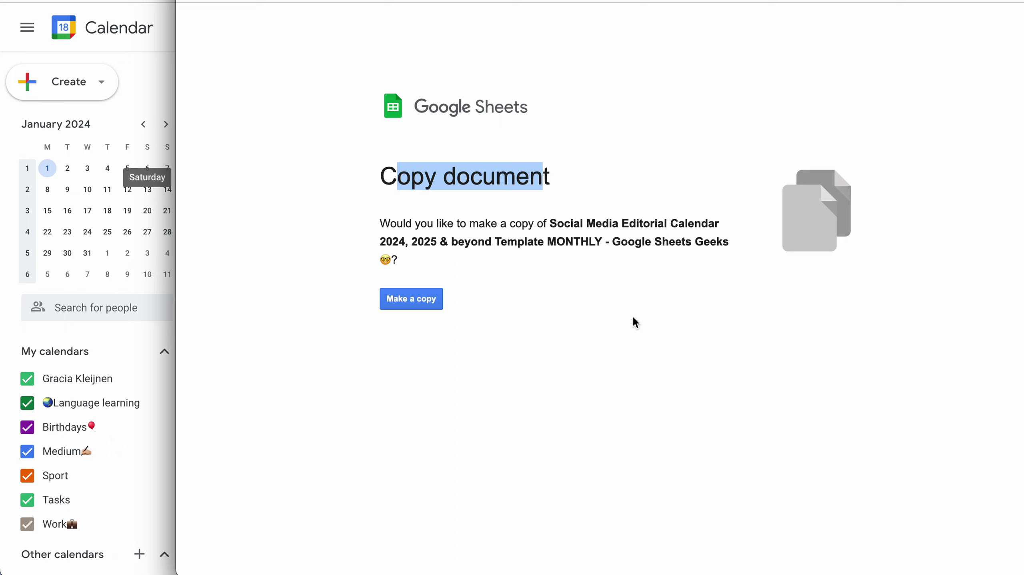
Step: Make a personal copy of the Social Media Editorial Calendar template
click(485, 214)
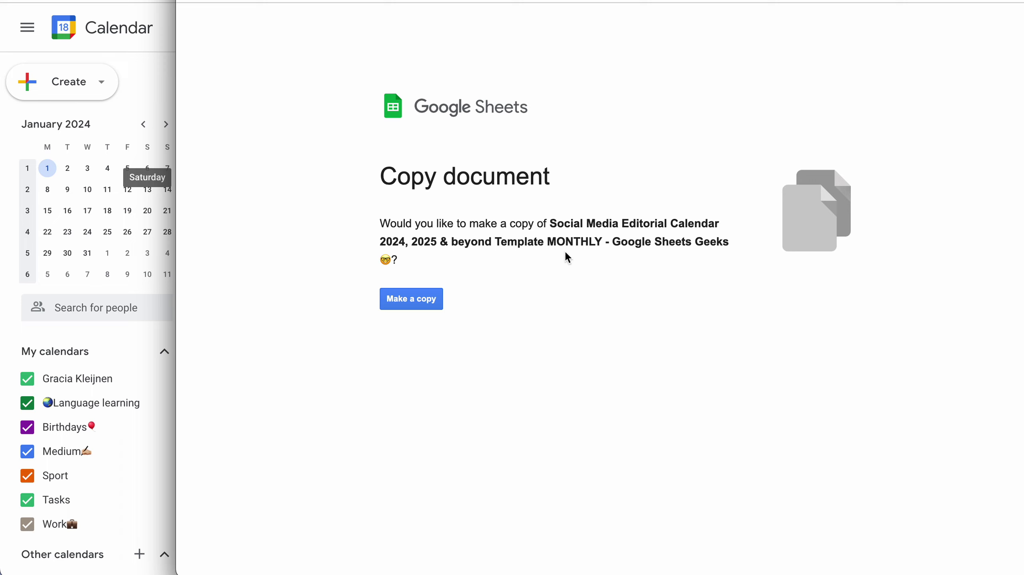
click(412, 308)
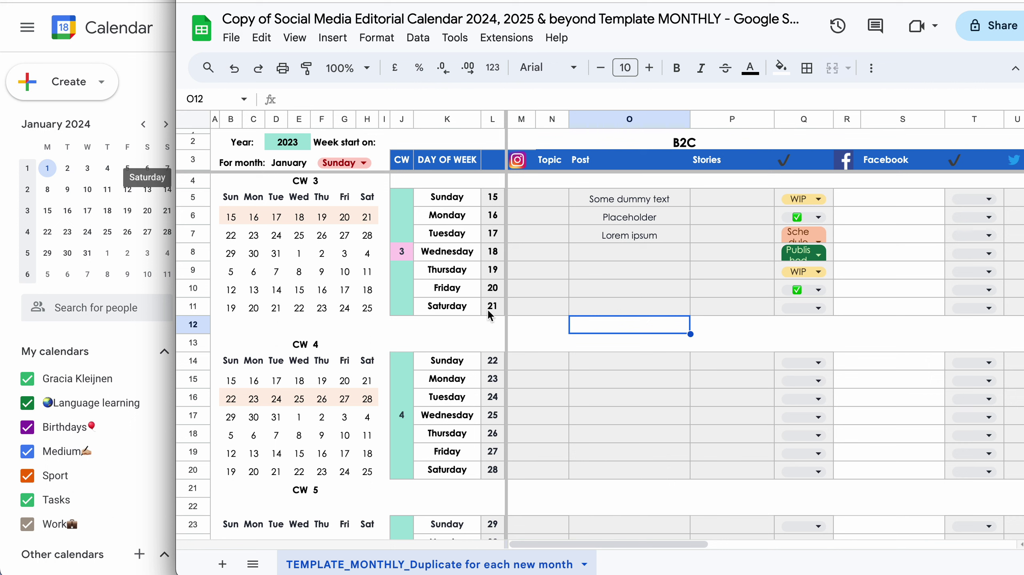
Step: Delete the 'Copy of ' prefix from the spreadsheet's title
click(281, 19)
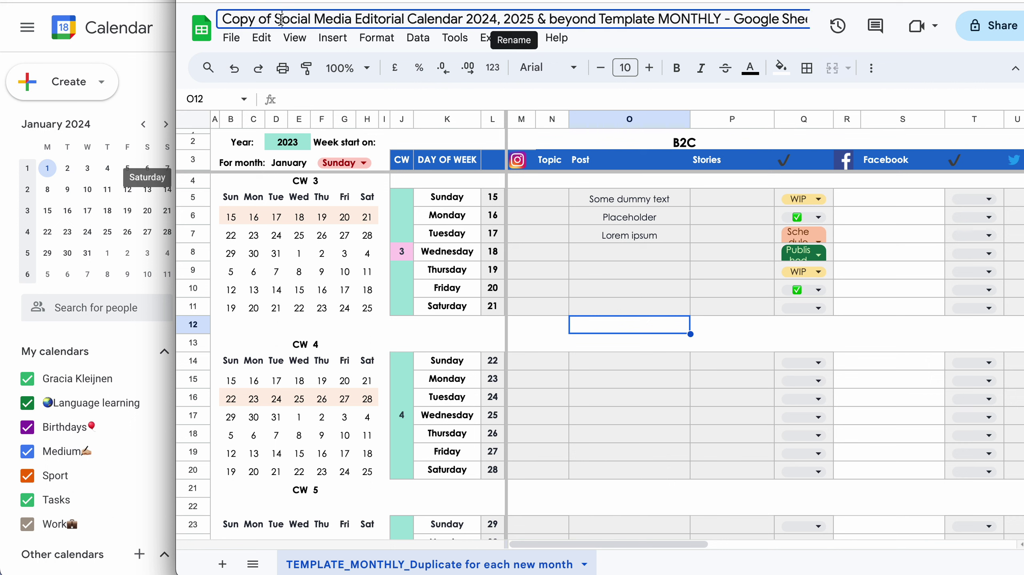
key(shift+super+Left)
key(BackSpace)
key(Return)
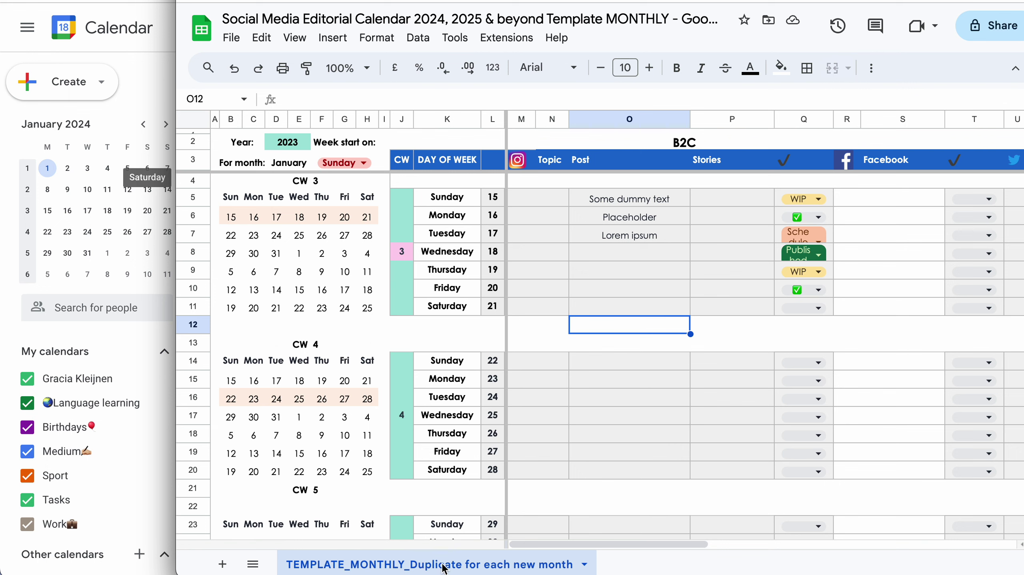
Step: Duplicate the monthly template as a sheet named 'Jan', then duplicate Jan as 'Feb'
right_click(397, 565)
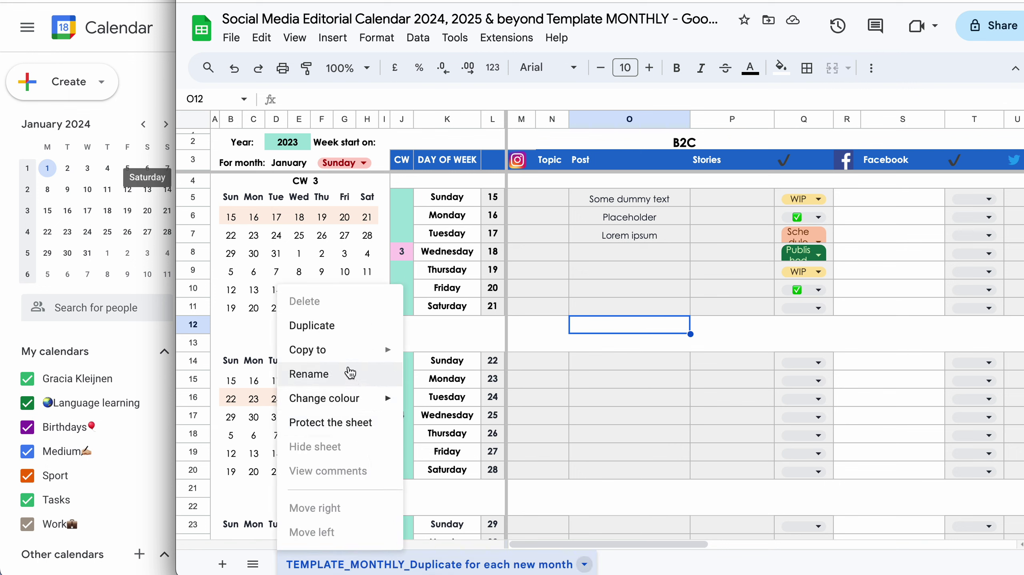
click(327, 326)
double_click(614, 563)
text(Jan)
key(Return)
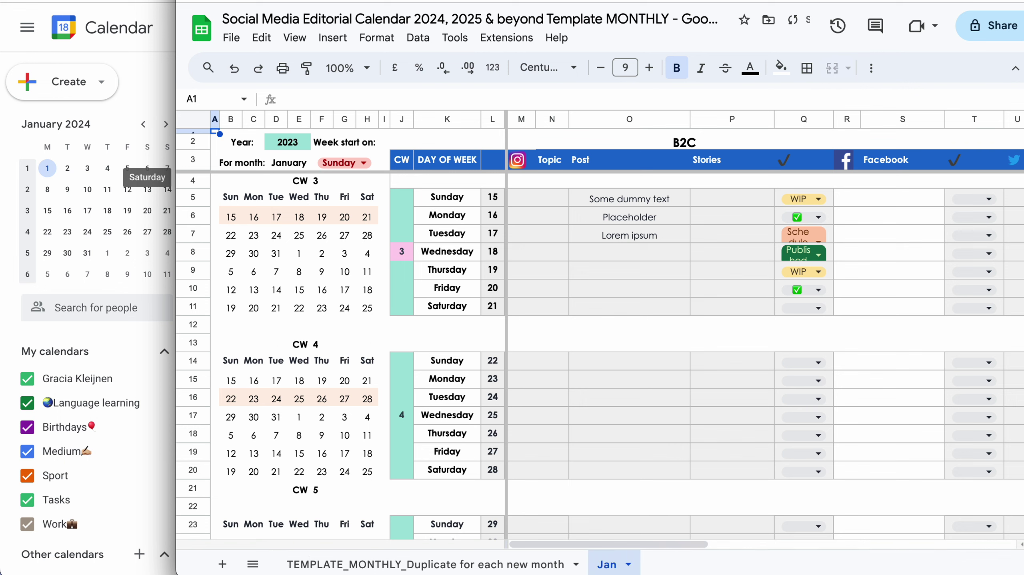
right_click(609, 563)
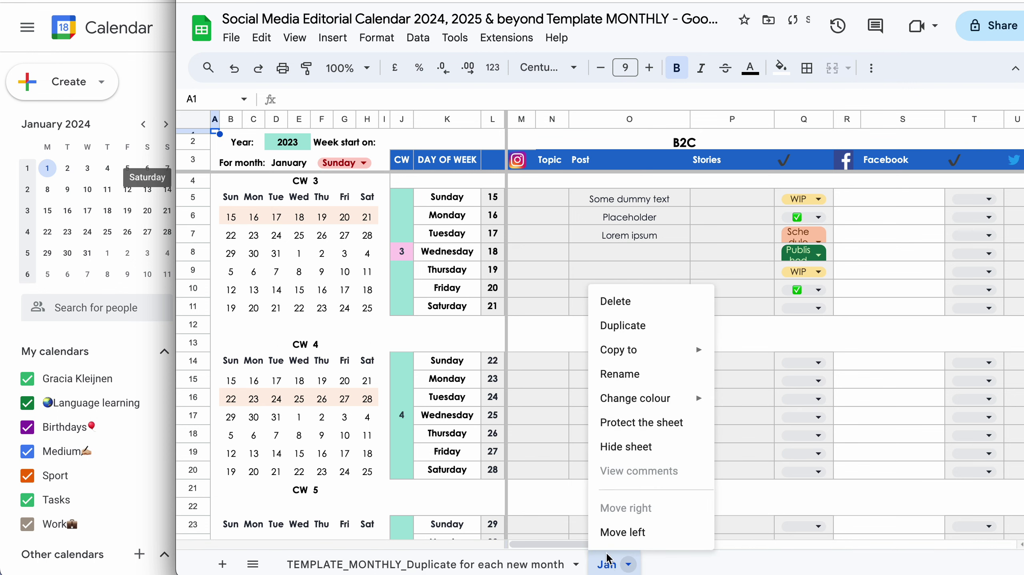
click(634, 330)
double_click(670, 565)
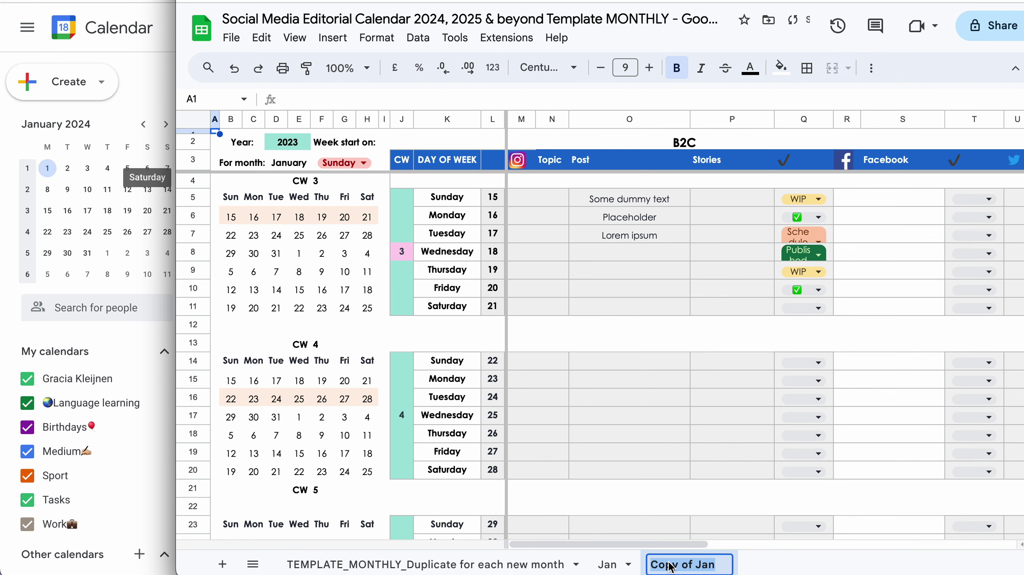
text(Feb)
key(Return)
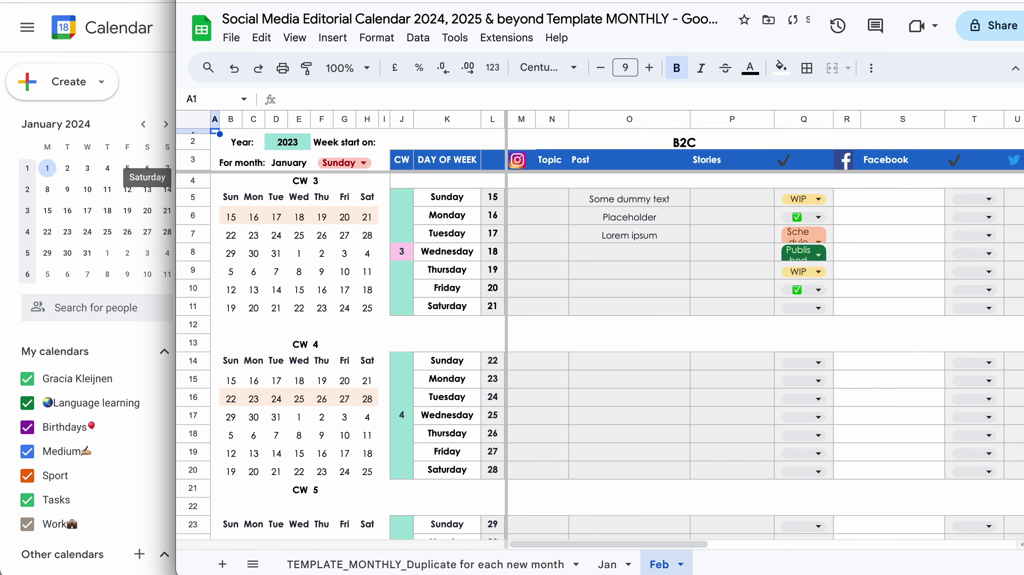
Step: Duplicate the Feb sheet as a new sheet named 'Mar'
right_click(656, 563)
click(685, 327)
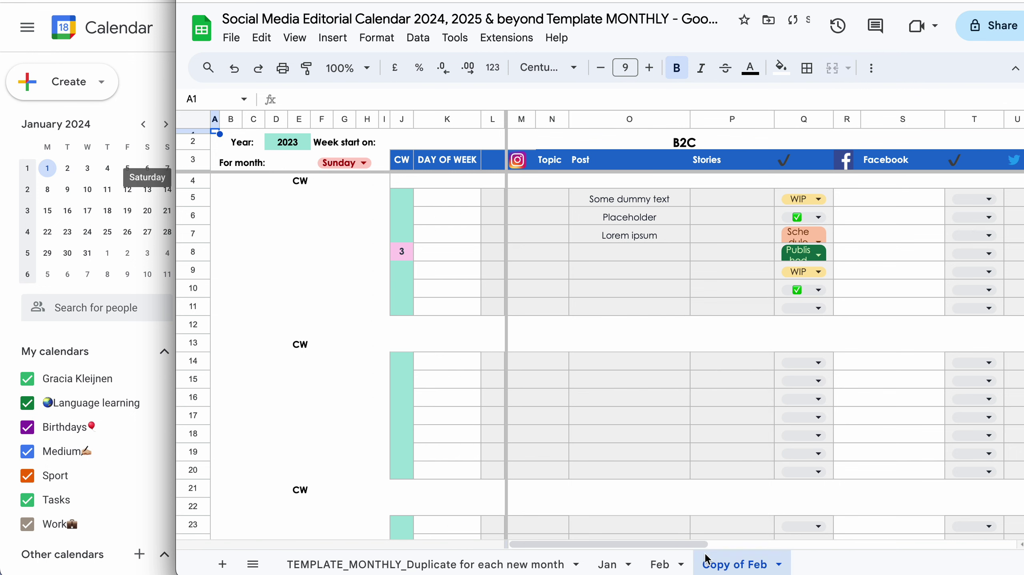
double_click(727, 564)
text(Mar)
key(Return)
click(575, 563)
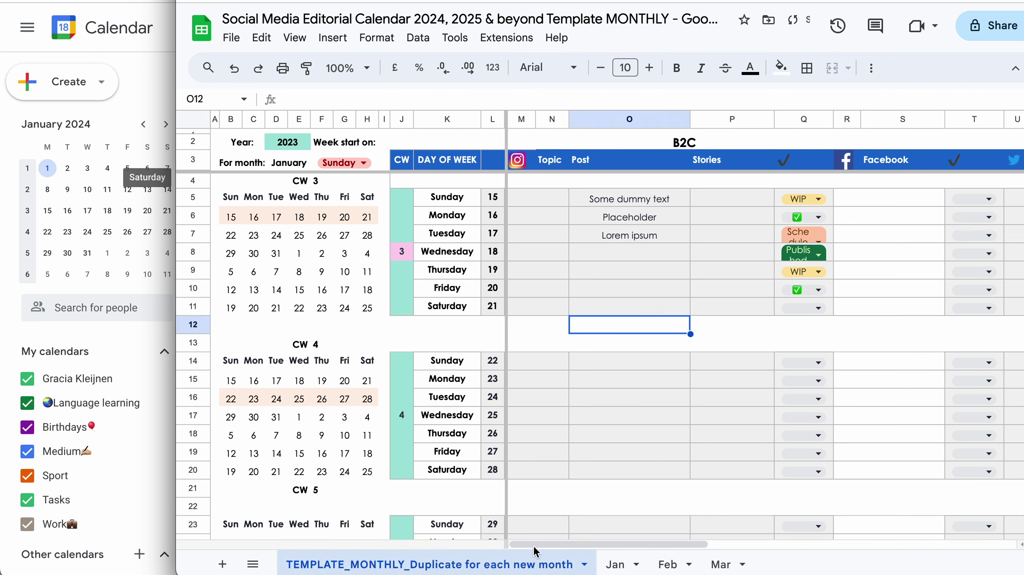
click(620, 563)
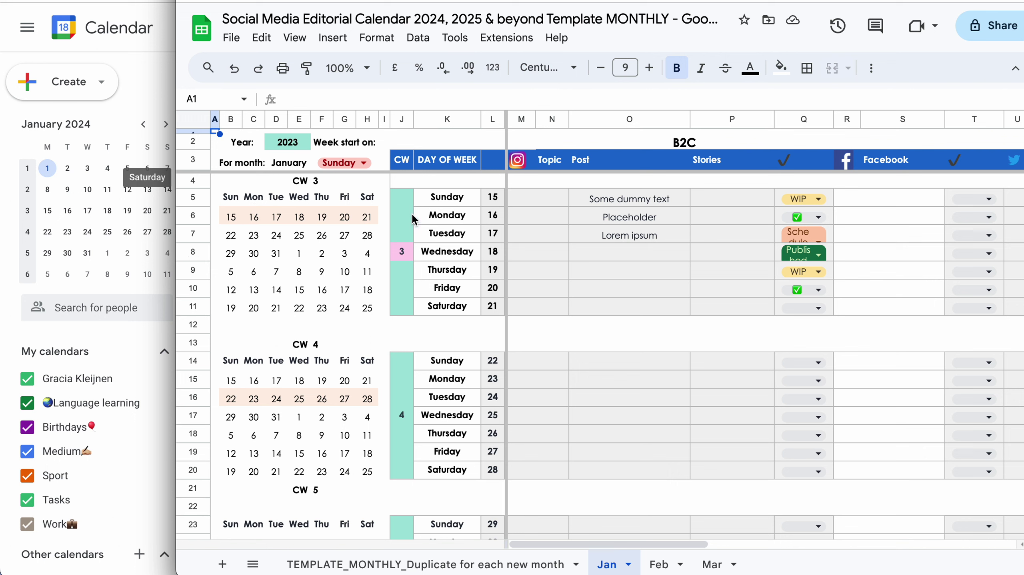
click(282, 215)
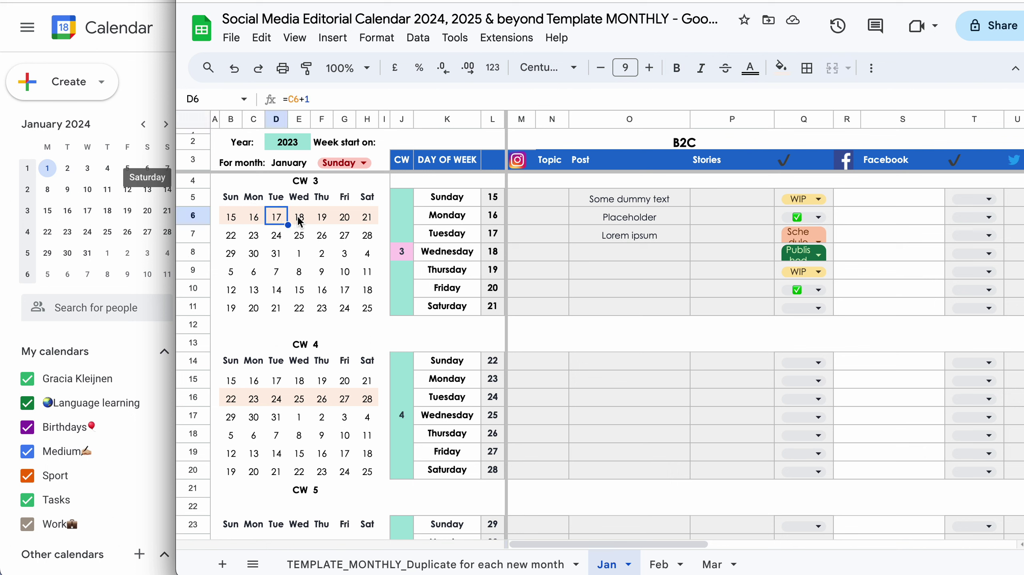
click(319, 216)
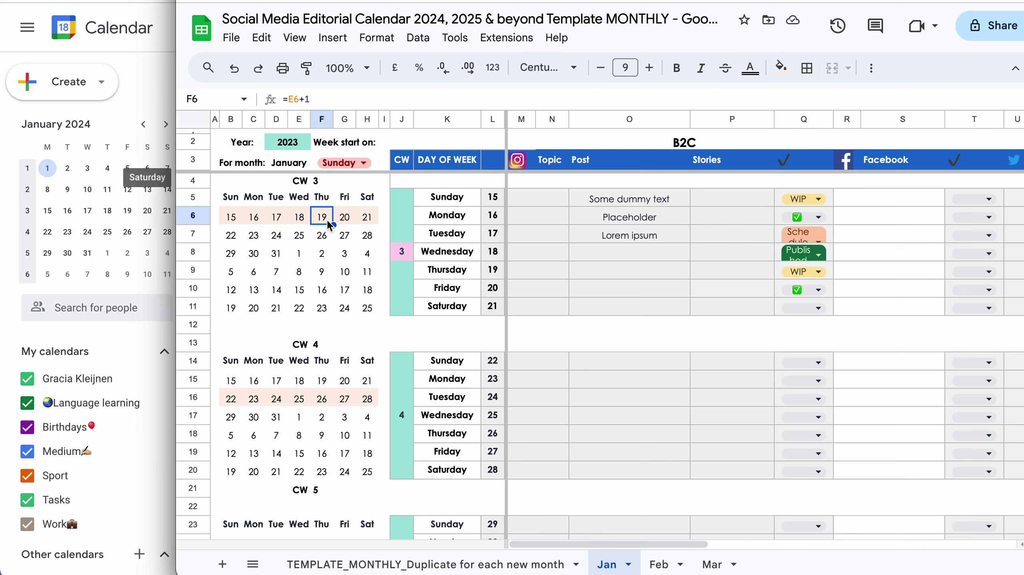
click(364, 220)
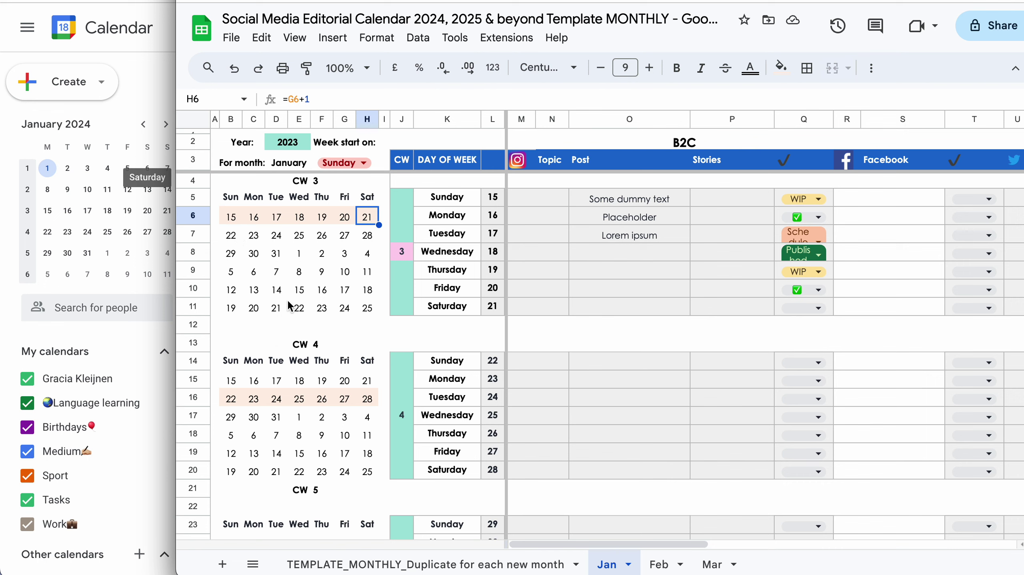
click(309, 344)
scroll(309, 344, down, 8)
scroll(309, 344, down, 3)
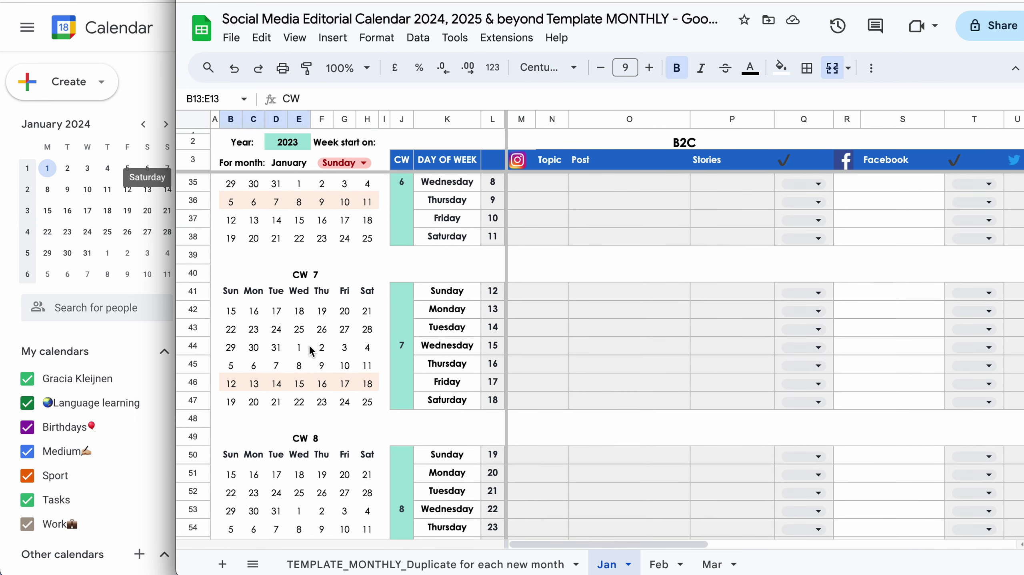
click(316, 383)
scroll(310, 441, down, 1)
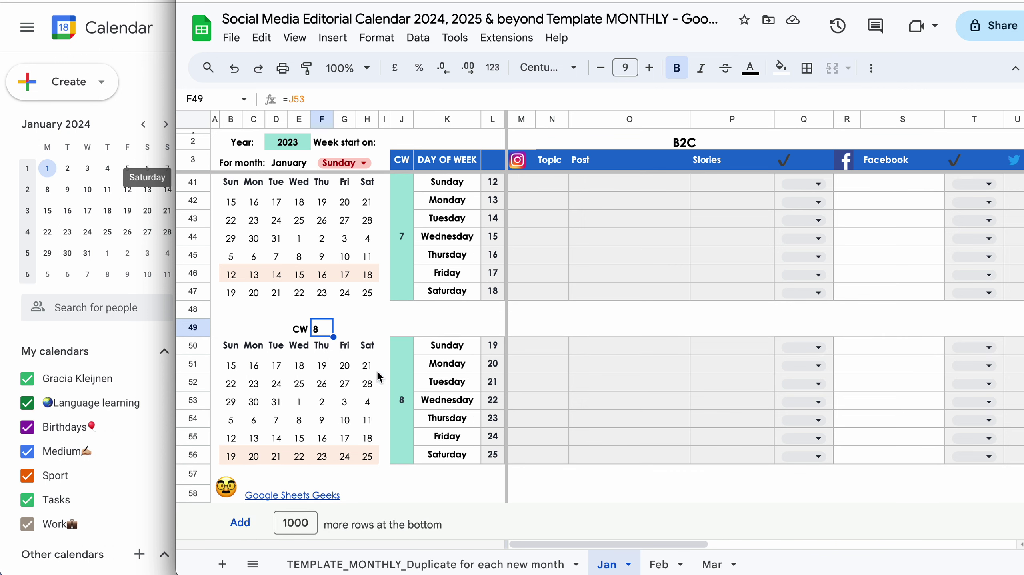
scroll(244, 357, up, 6)
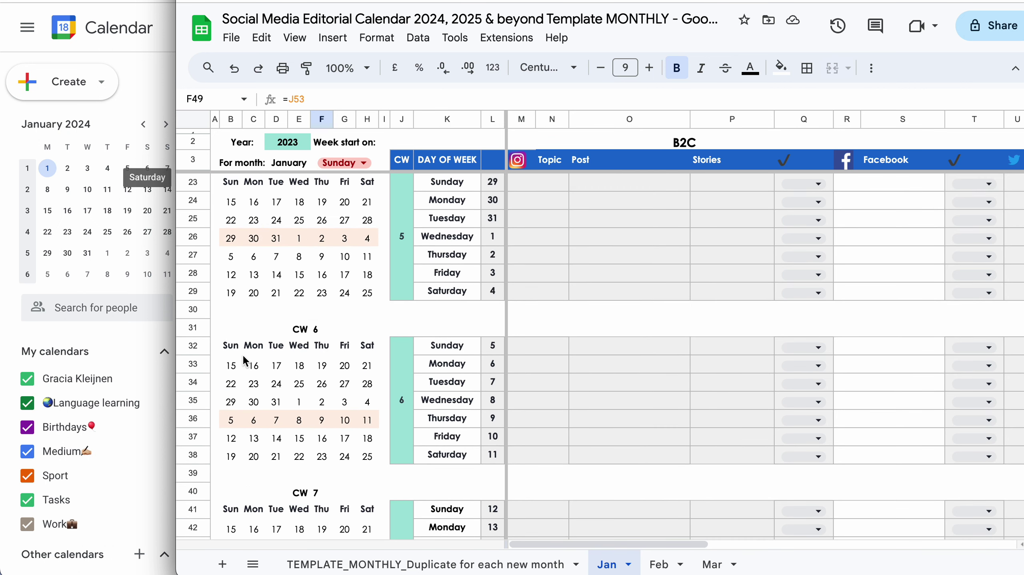
scroll(243, 358, up, 6)
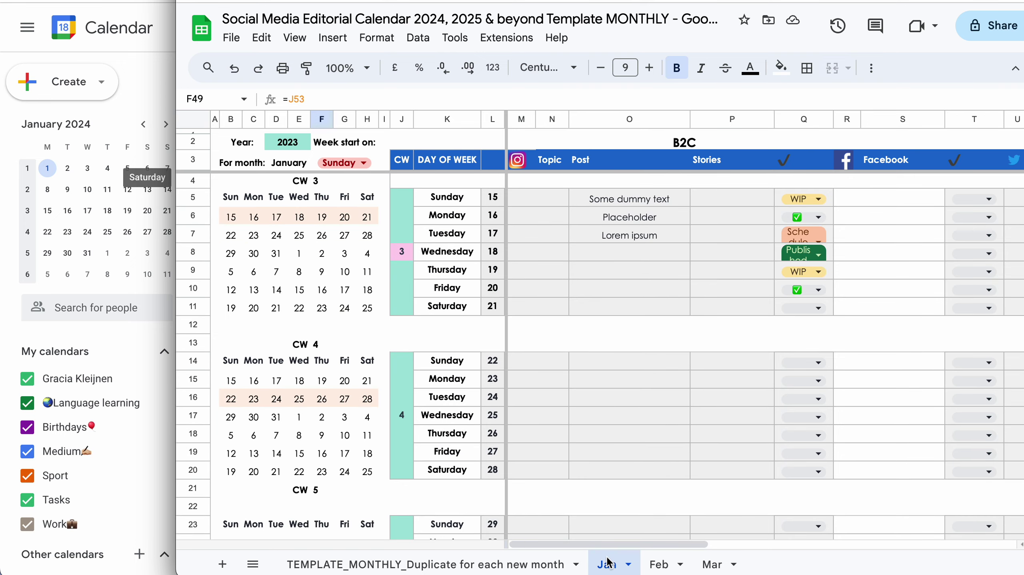
click(303, 236)
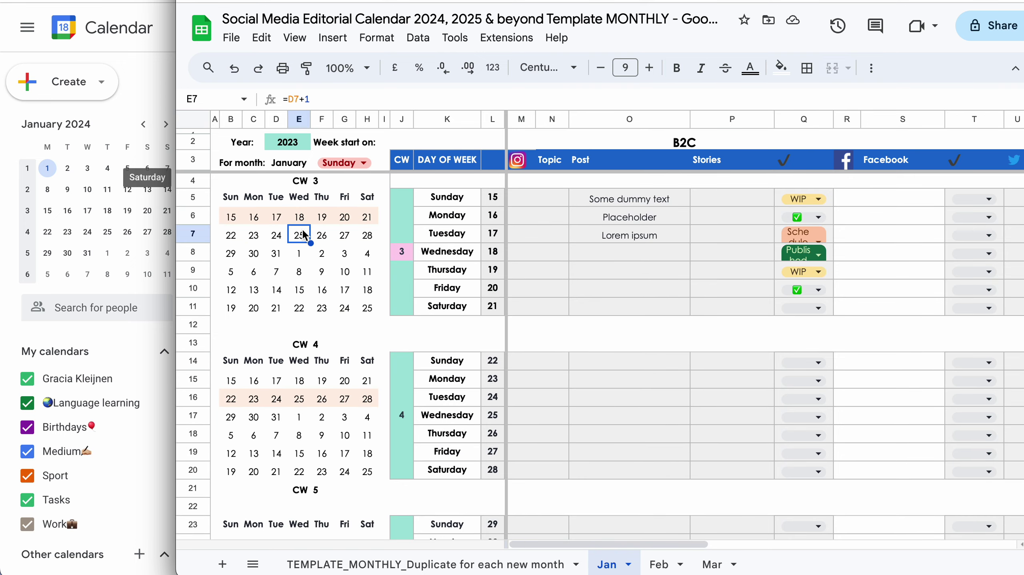
Step: Enter 2024 as the Year on the Jan sheet
click(295, 145)
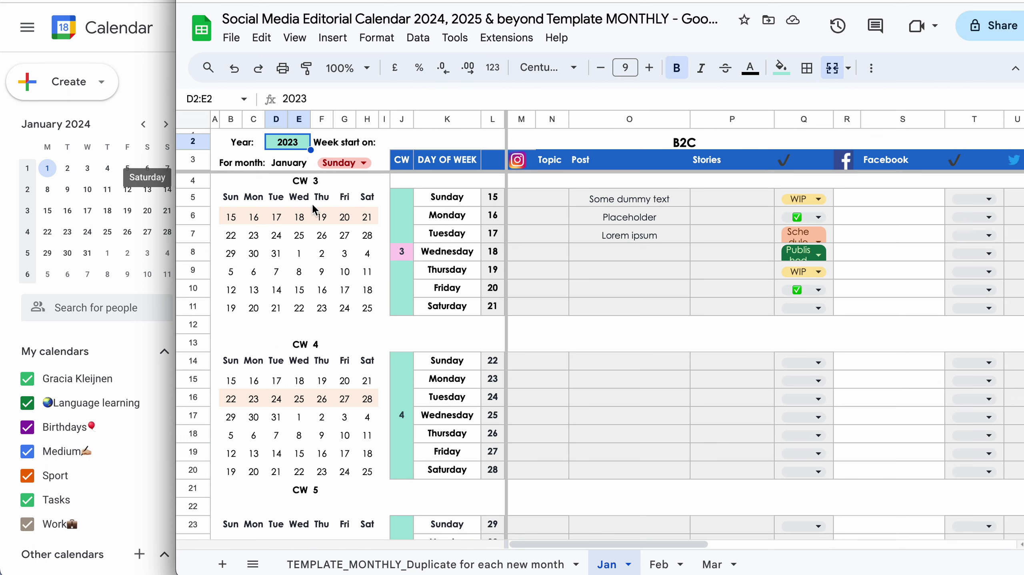
text(2024)
key(Return)
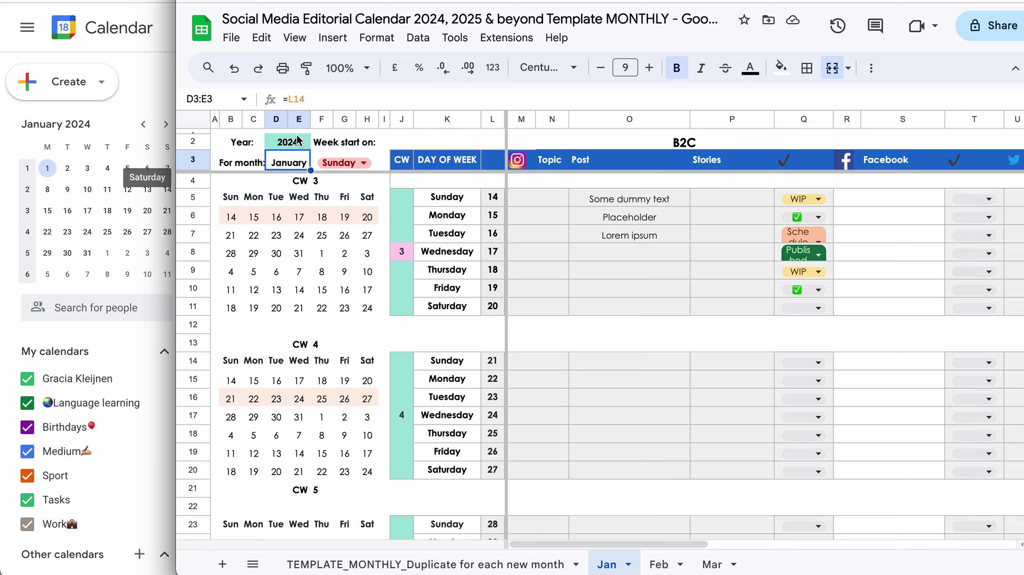
Step: Inspect the =L14 month formula and the first calendar date on the Jan sheet
key(Return)
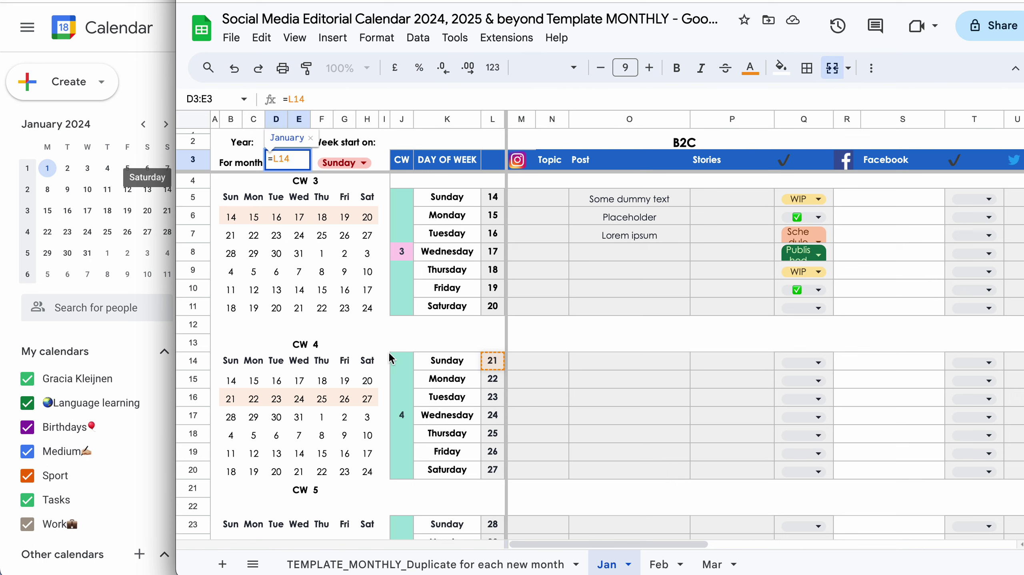
click(492, 197)
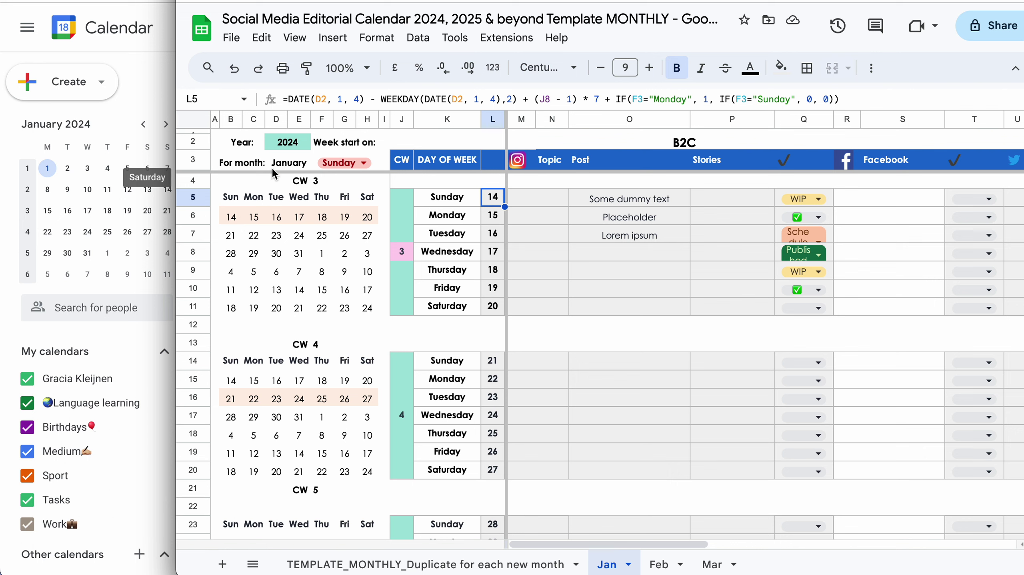
click(286, 142)
click(295, 164)
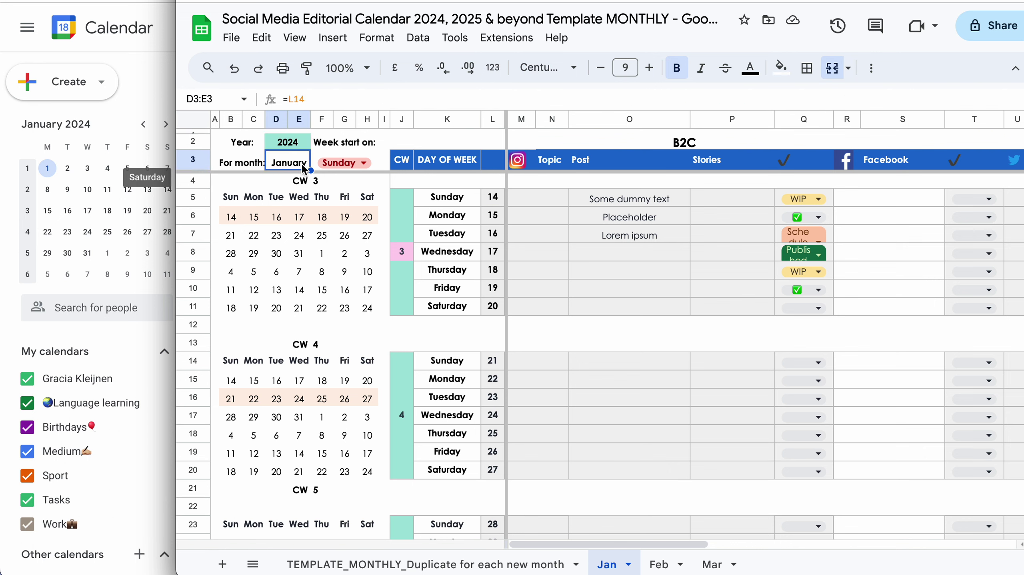
click(293, 144)
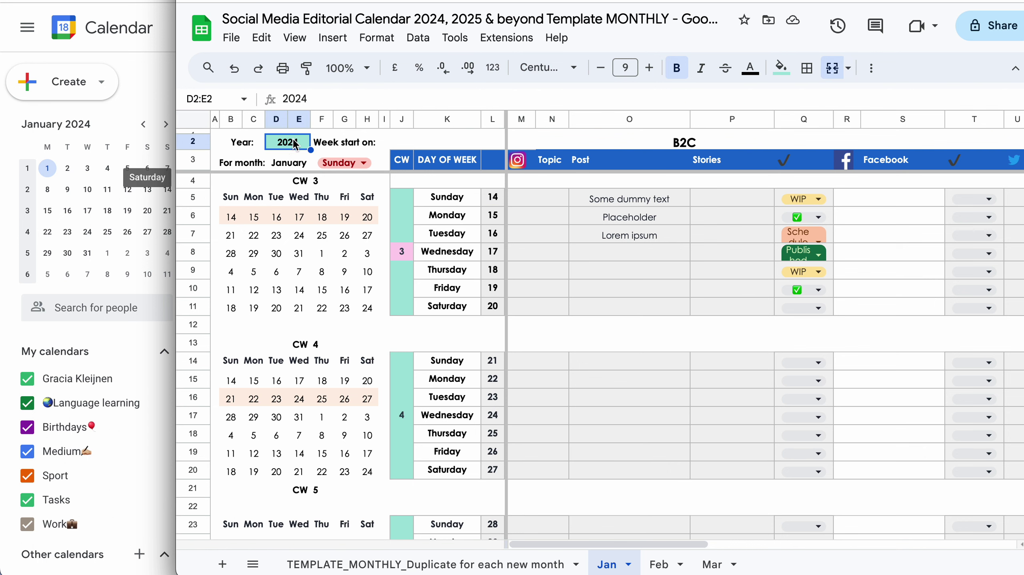
Step: Set the Jan sheet's week start to Monday, comparing it briefly with Sunday
click(350, 163)
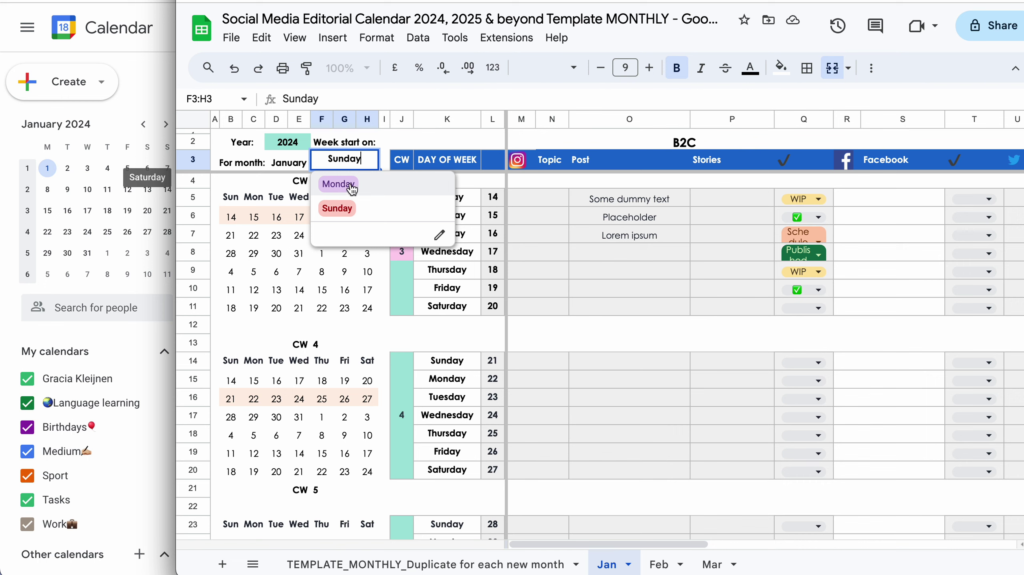
click(339, 184)
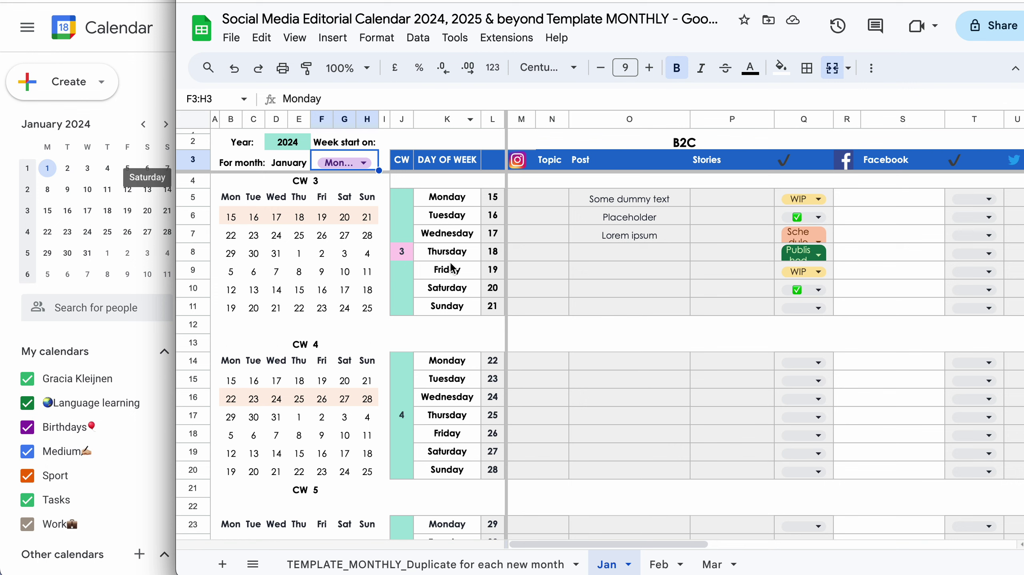
click(347, 165)
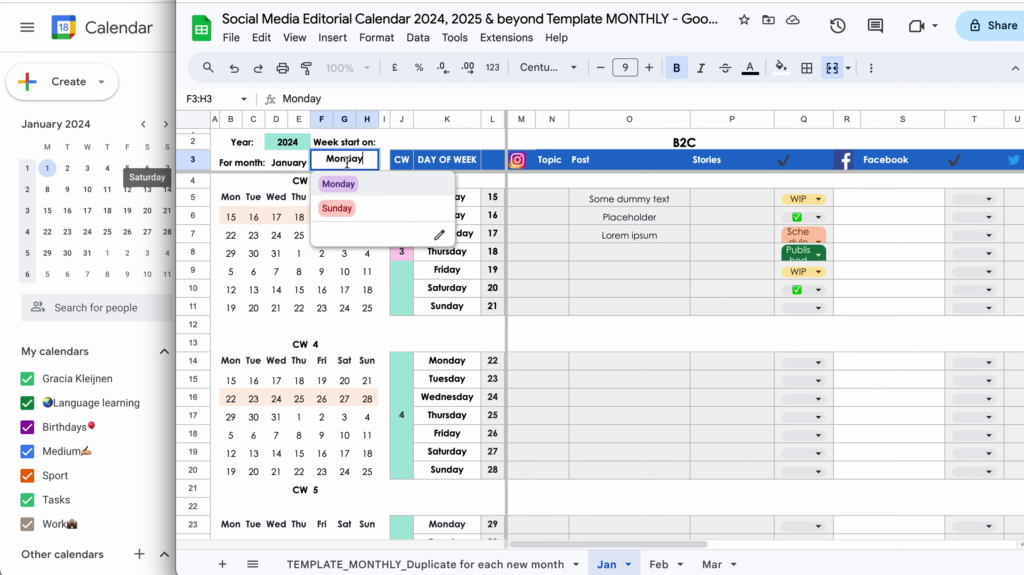
click(337, 209)
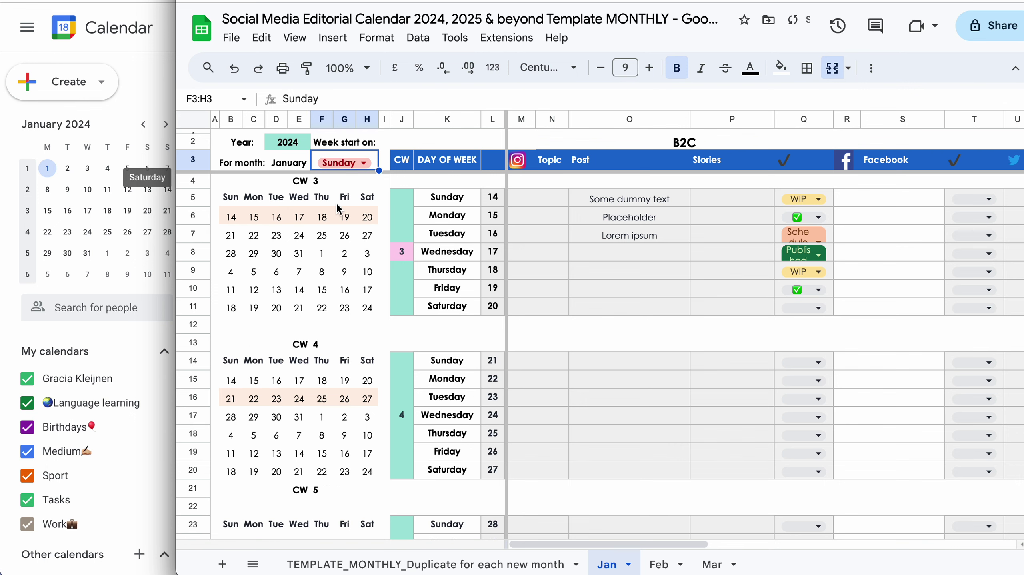
click(347, 163)
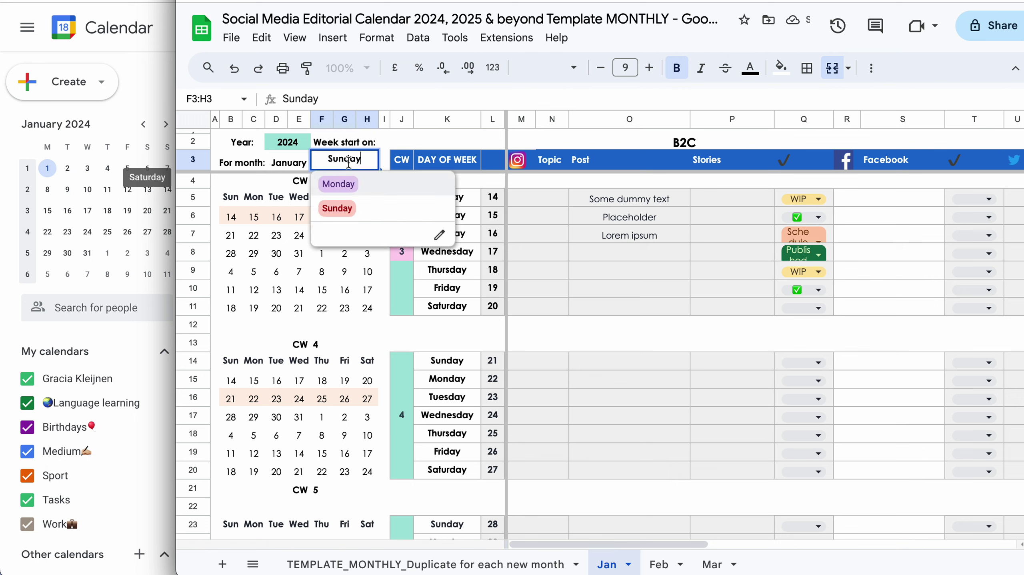
click(338, 185)
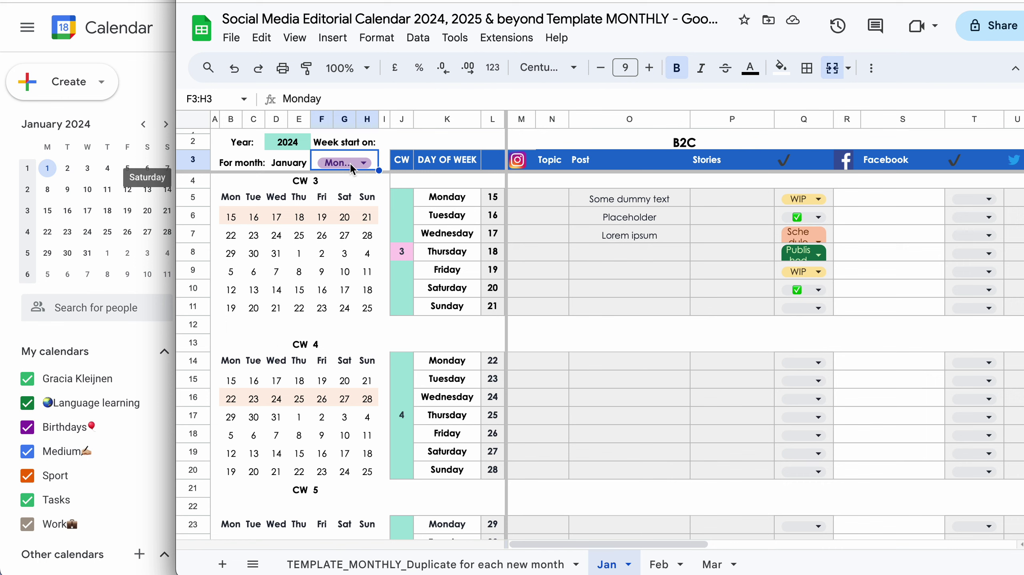
click(347, 163)
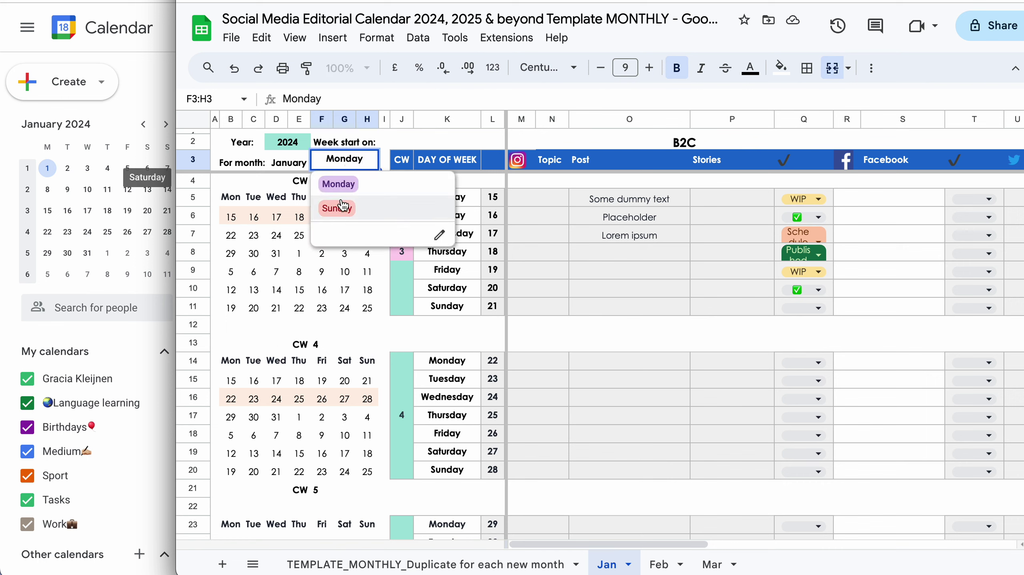
click(342, 185)
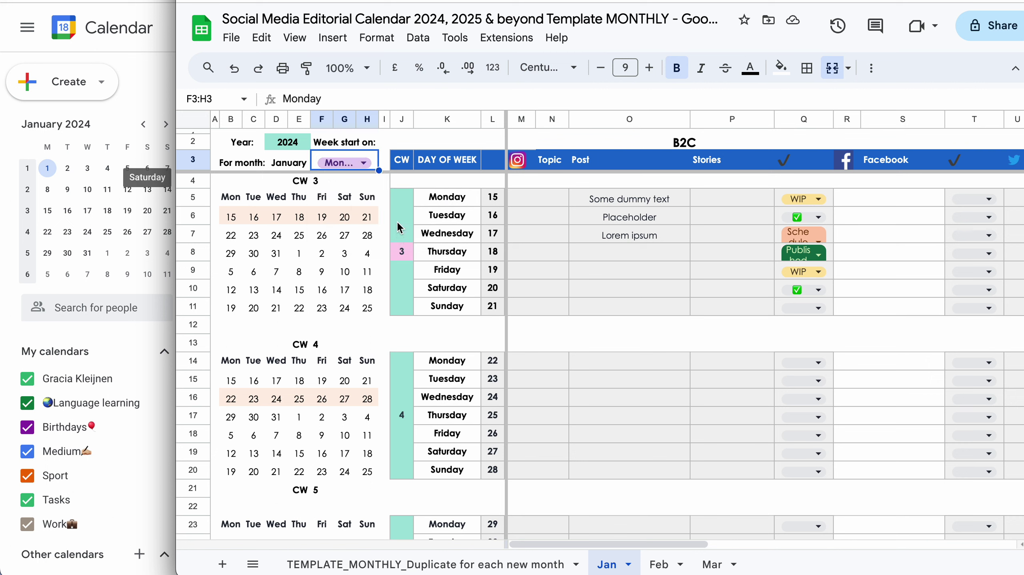
Step: Enter 1 as the Jan sheet's calendar week in J8
click(400, 252)
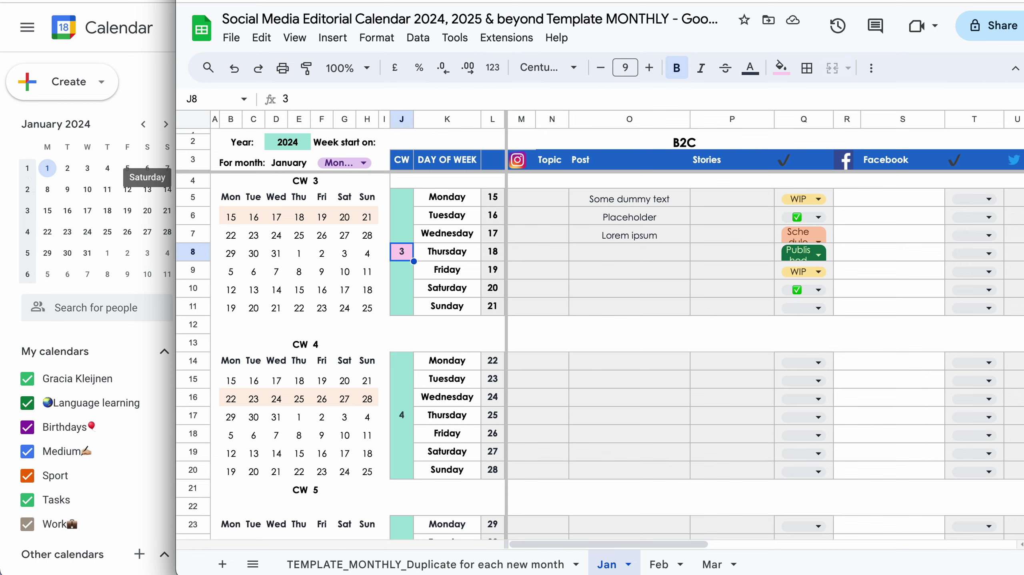
text(1)
key(Return)
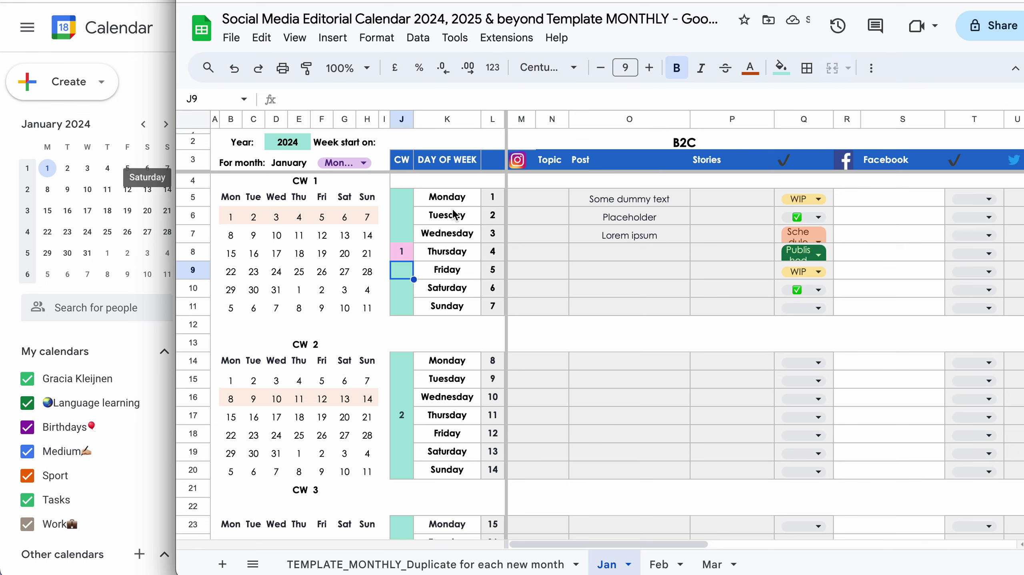
Step: On the Feb sheet, set the Year to 2024 and weeks to start on Monday
click(657, 566)
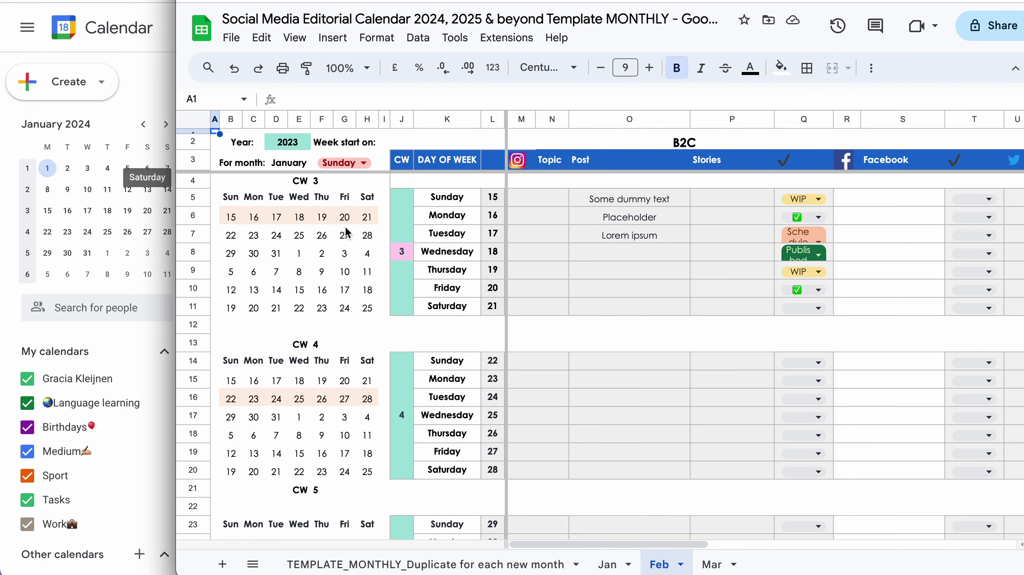
click(286, 145)
text(2024)
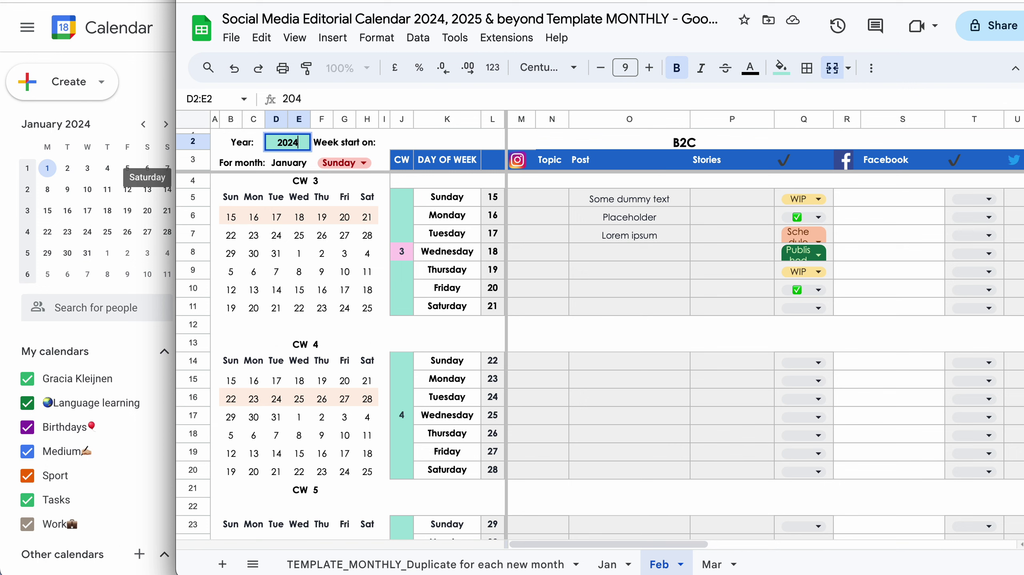
key(Return)
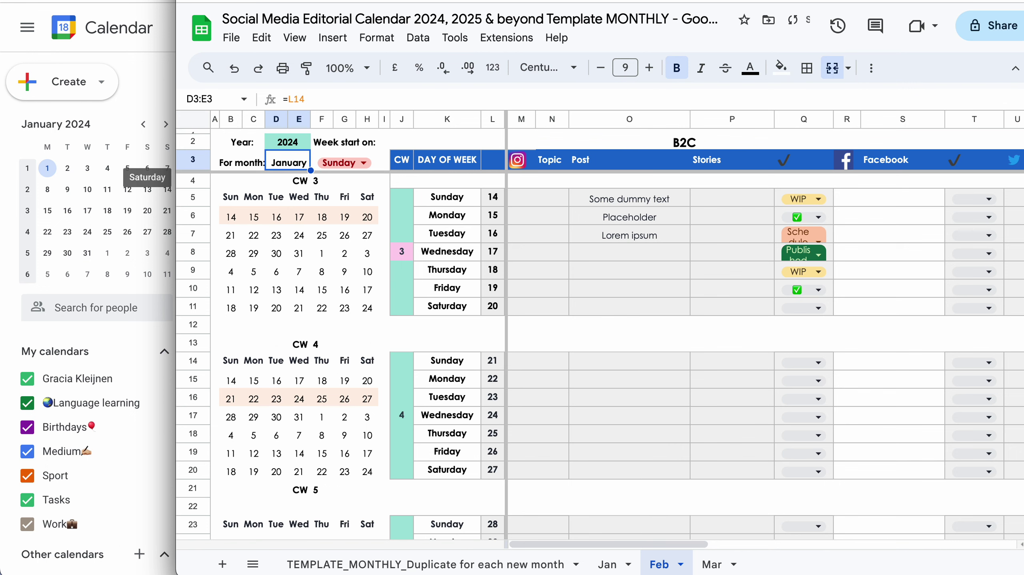
click(347, 166)
click(345, 184)
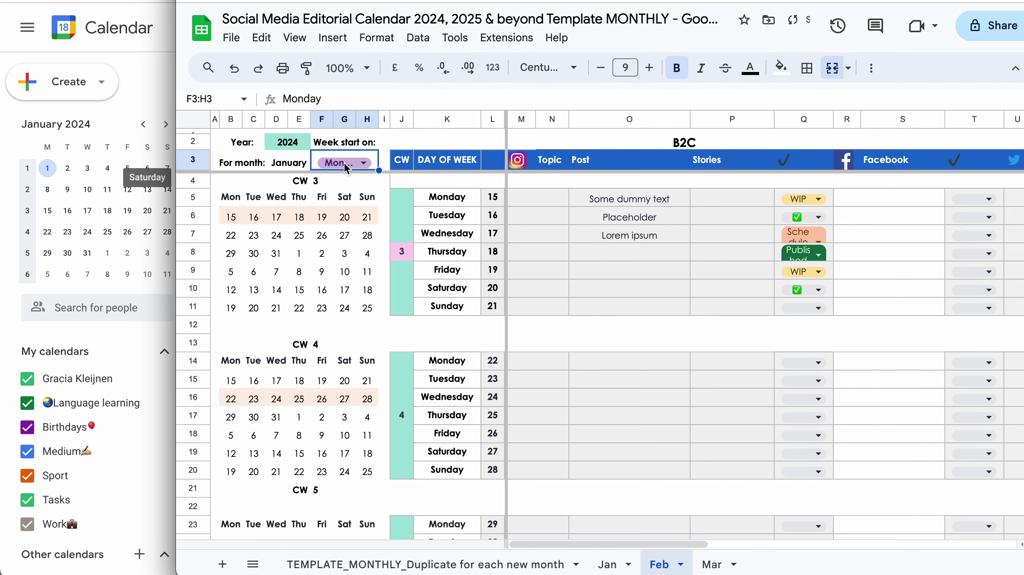
Step: Look up February 2024's week number in the calendar, then enter CW 5 in J8
click(122, 125)
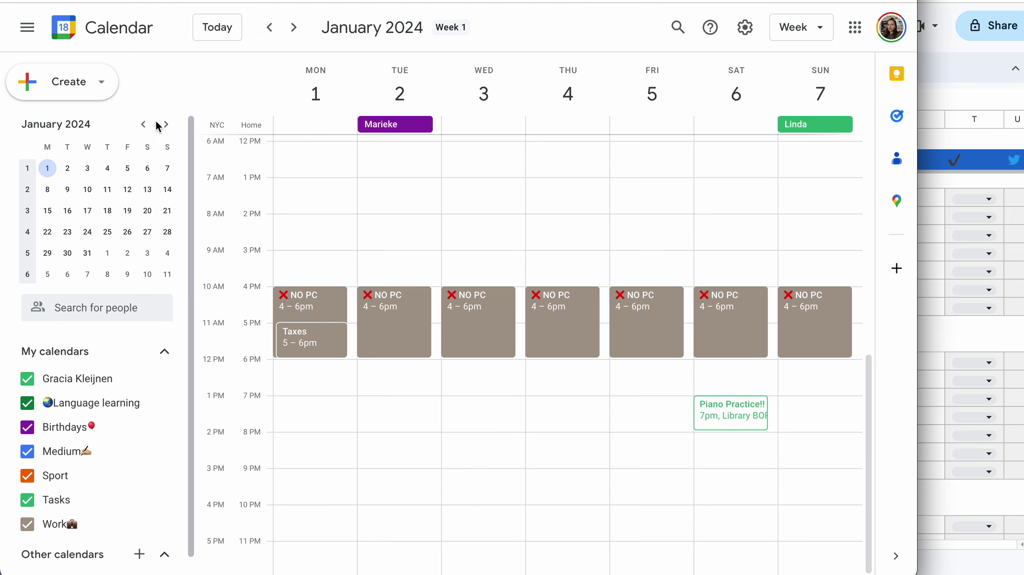
click(165, 124)
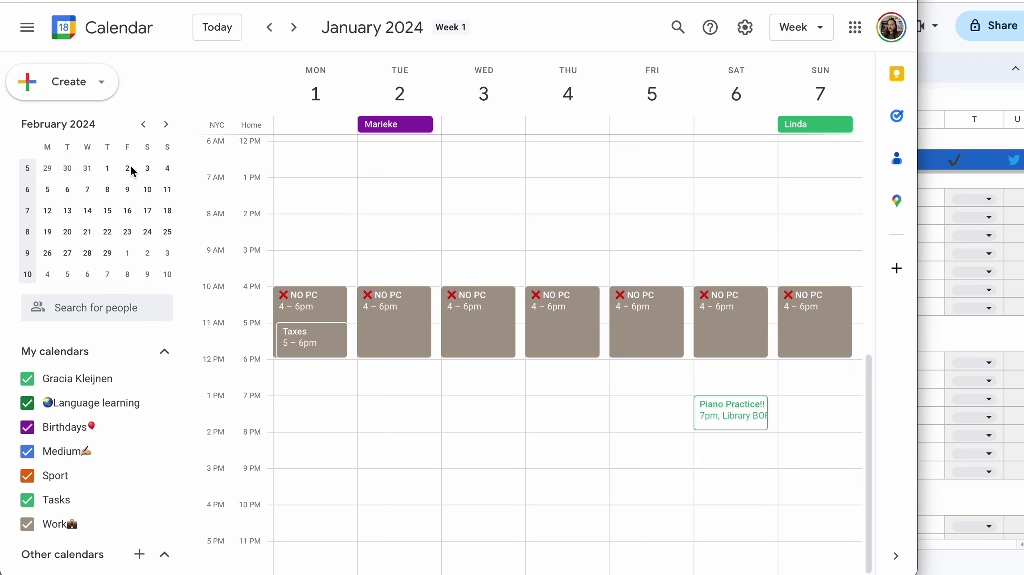
click(925, 231)
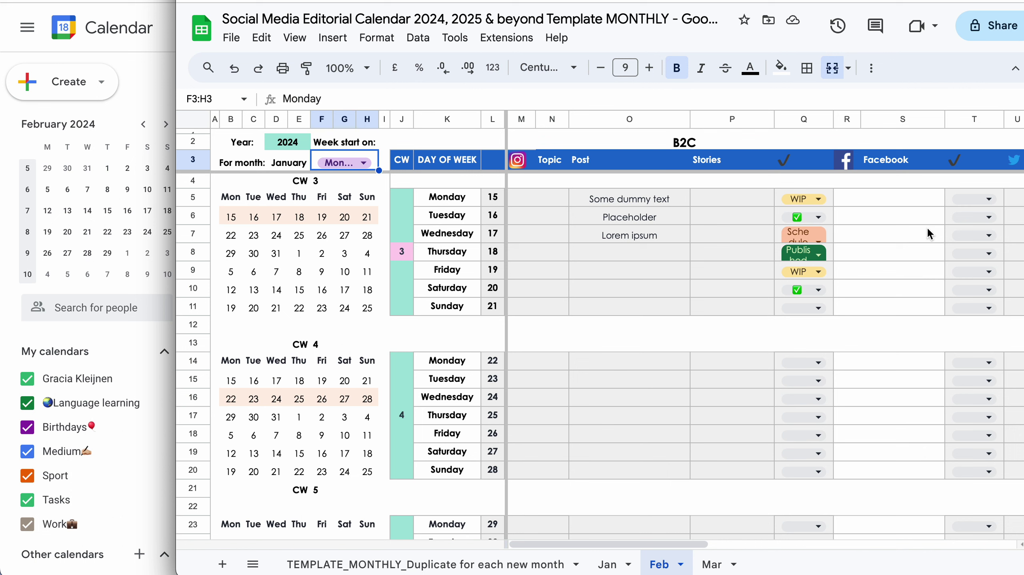
click(402, 252)
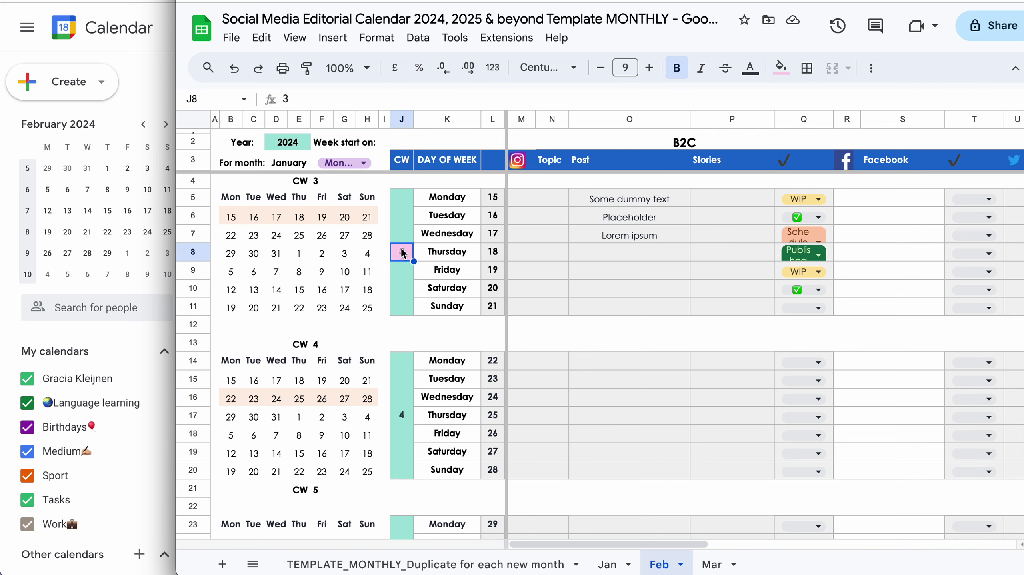
text(5)
key(Return)
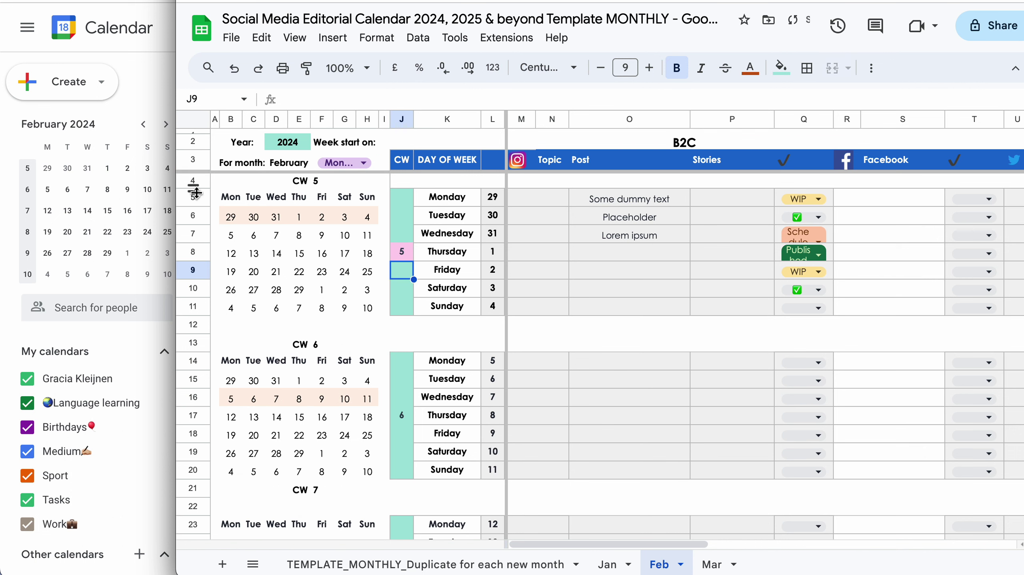
click(228, 214)
click(253, 220)
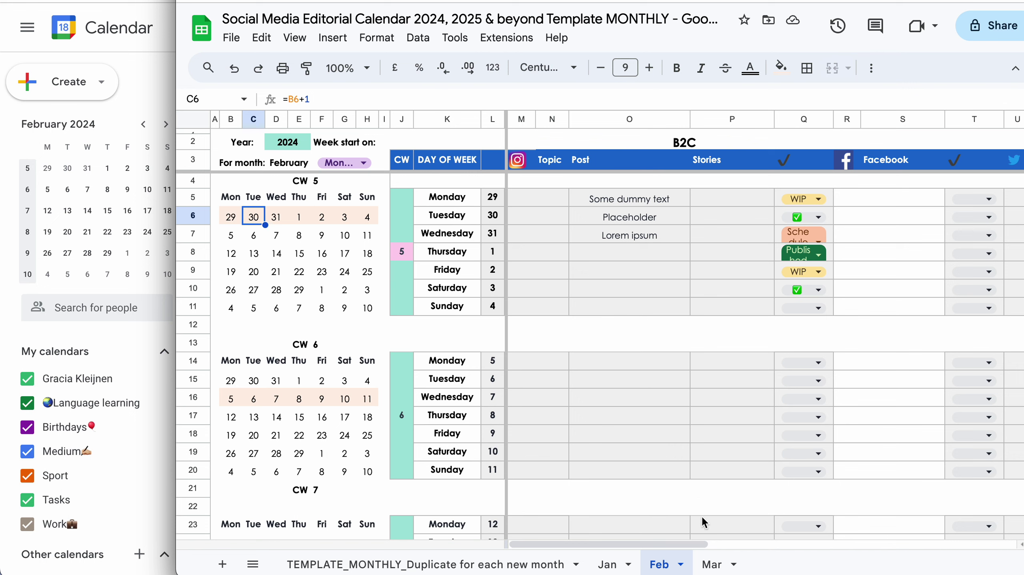
Step: On the Mar sheet, set the Year to 2024 and weeks to start on Monday
click(712, 564)
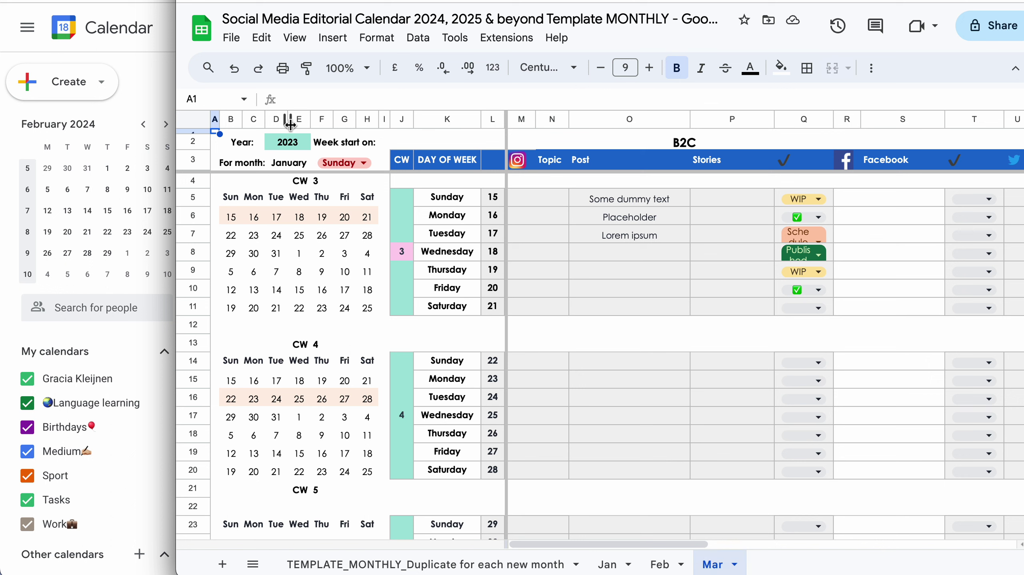
click(291, 142)
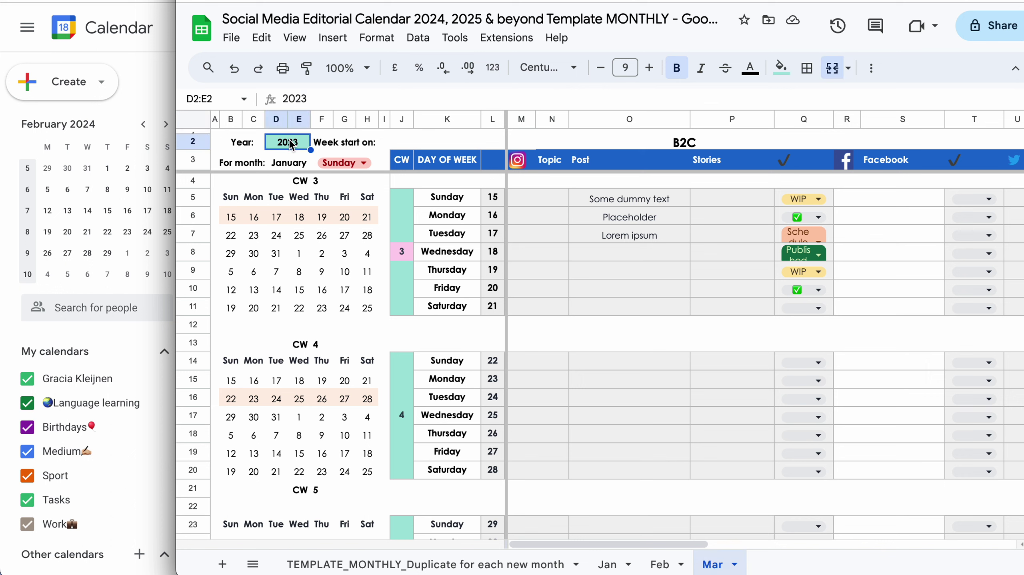
text(2024)
key(Return)
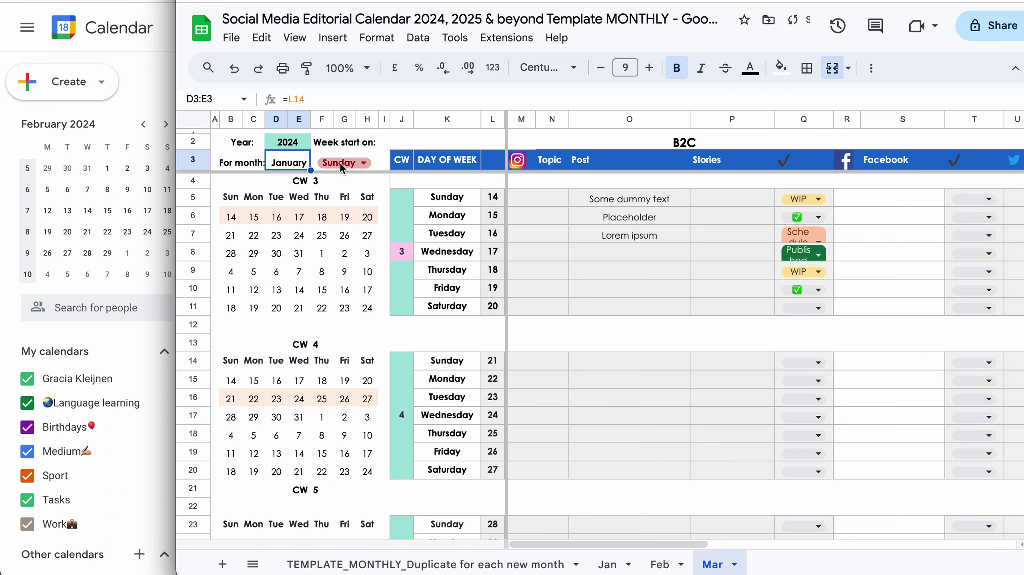
click(345, 165)
click(341, 180)
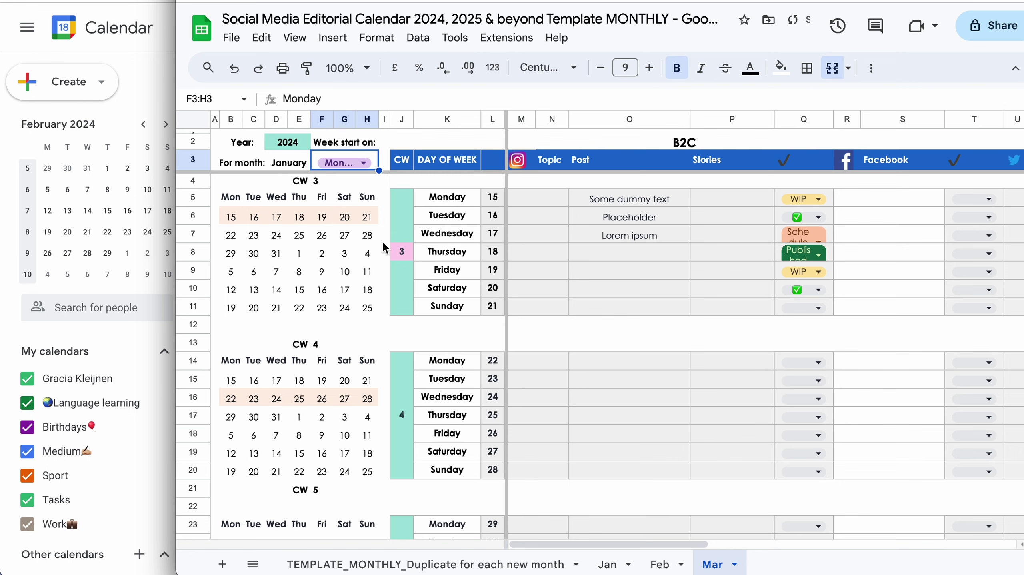
Step: Look up March 2024's week number in the calendar, then enter CW 9 in J8
click(109, 105)
click(166, 124)
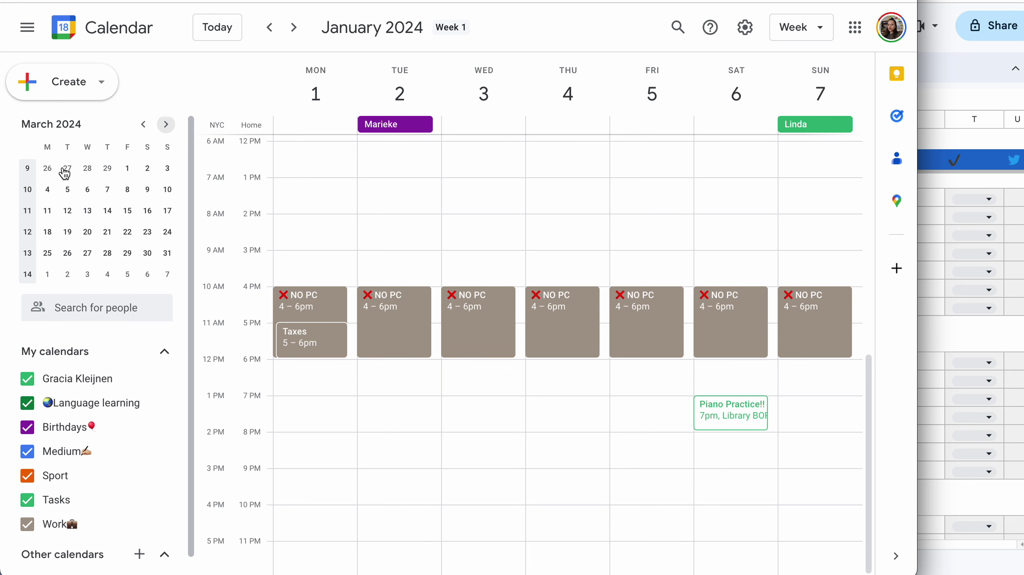
click(930, 277)
click(401, 253)
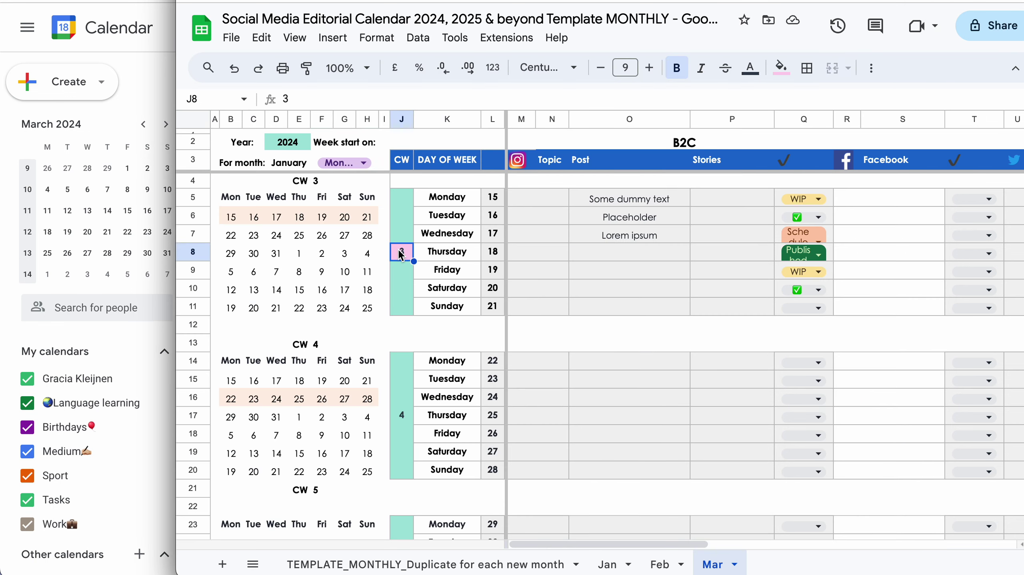
text(9)
key(Return)
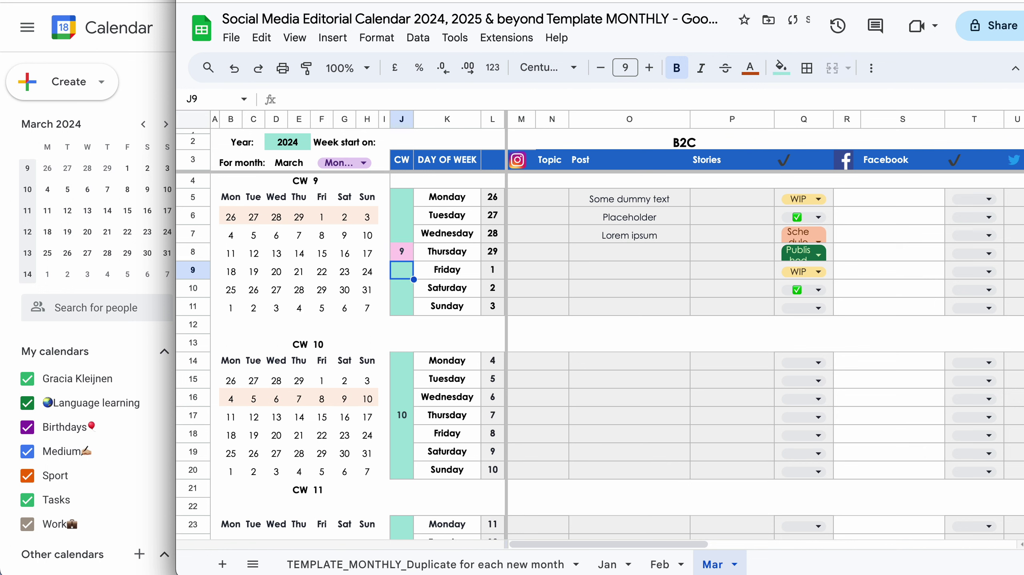
click(401, 251)
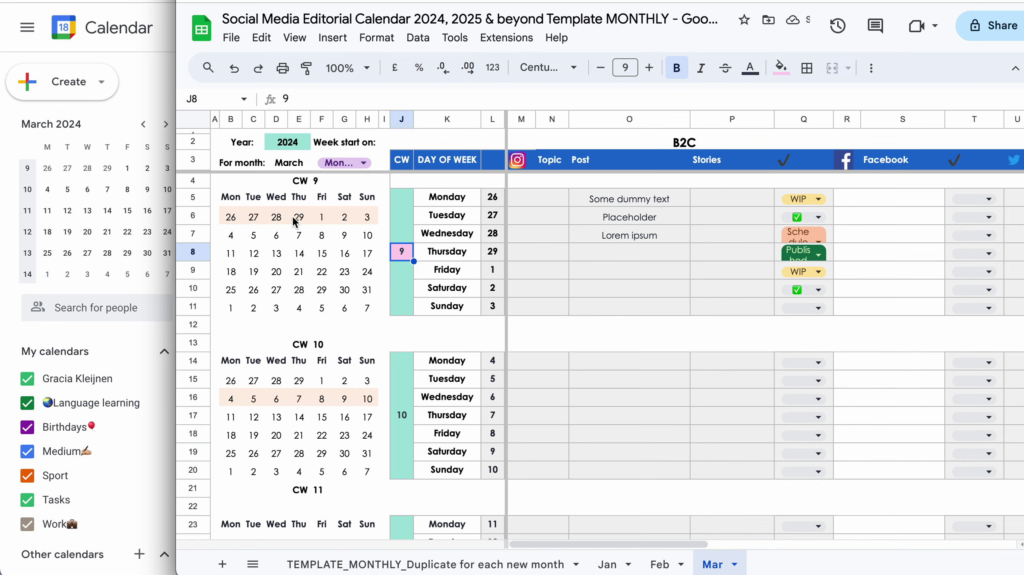
Step: Hide rows 49–56 holding the surplus CW 14 block on the Mar sheet
scroll(376, 292, down, 15)
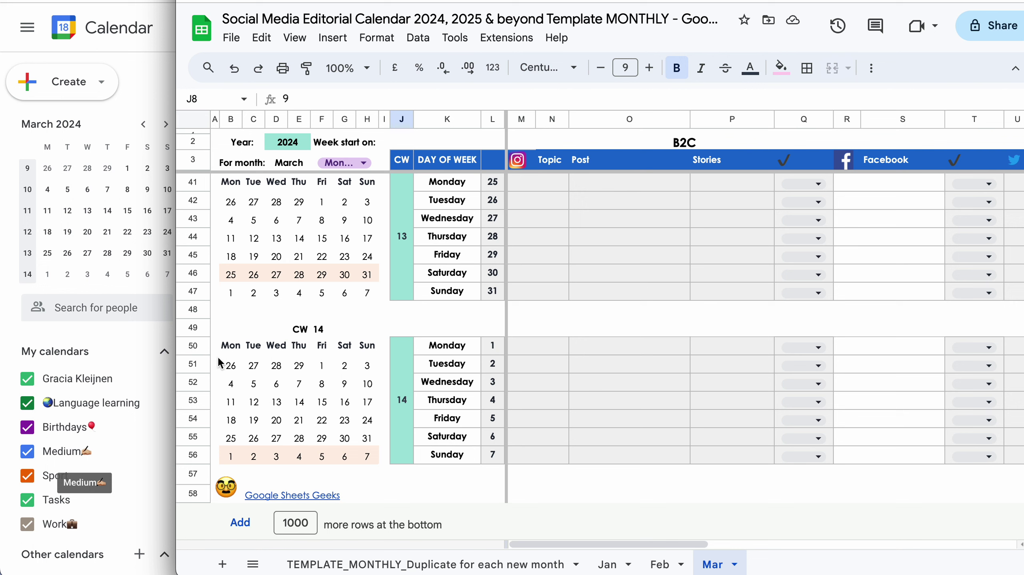
drag(202, 332, 201, 457)
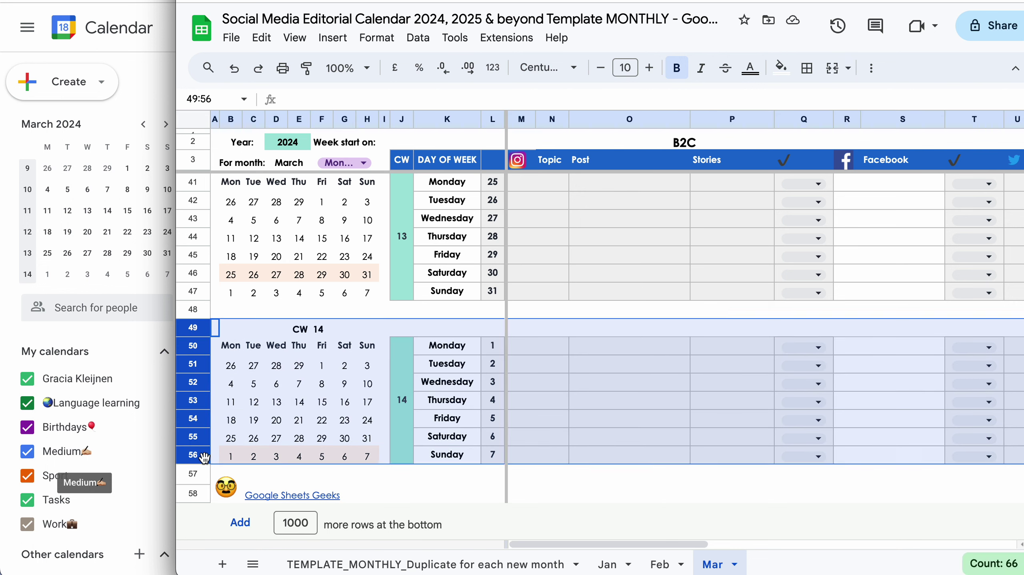
right_click(197, 406)
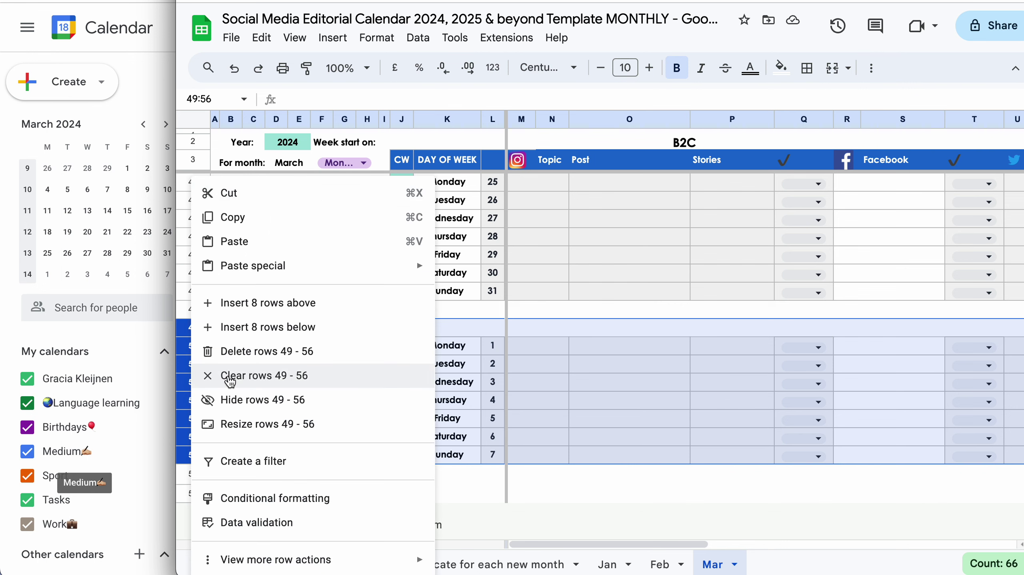
click(254, 403)
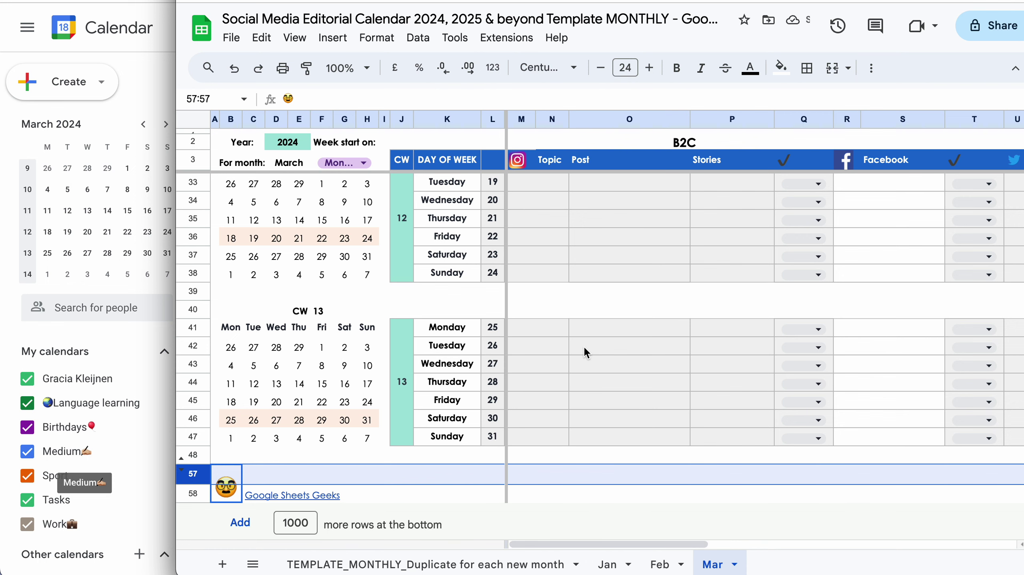
scroll(584, 437, up, 1)
click(604, 563)
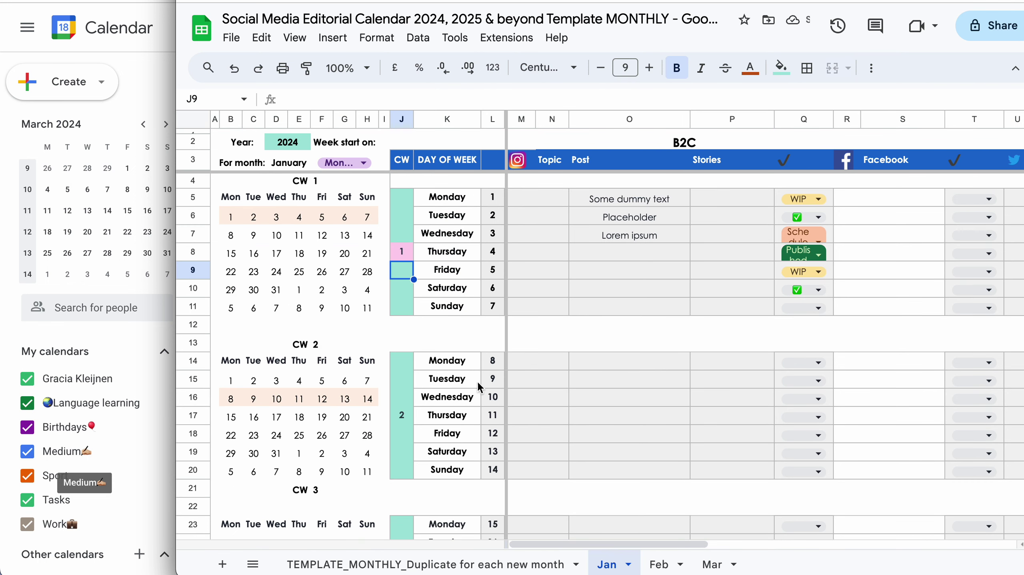
click(192, 288)
right_click(192, 288)
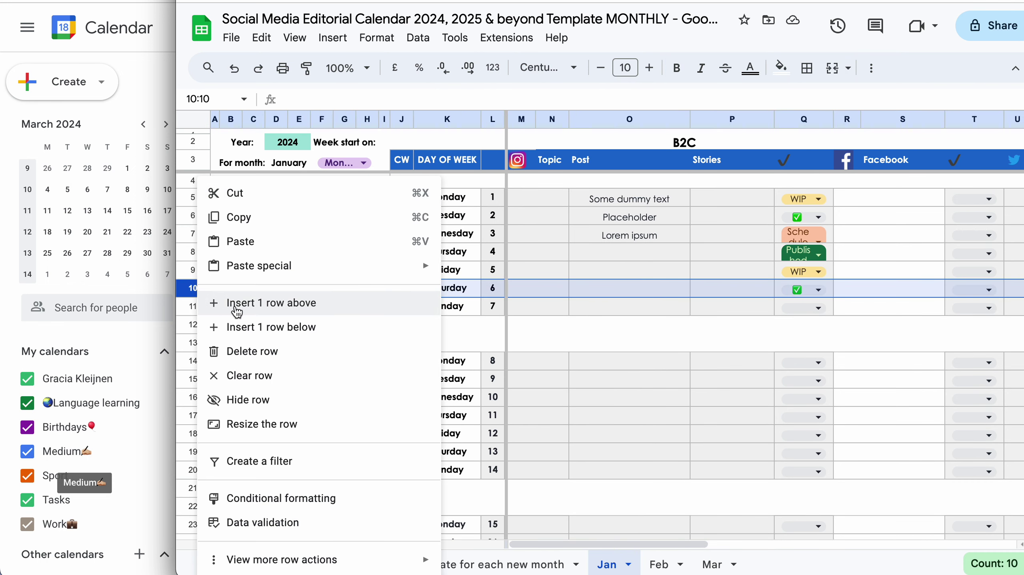
click(265, 328)
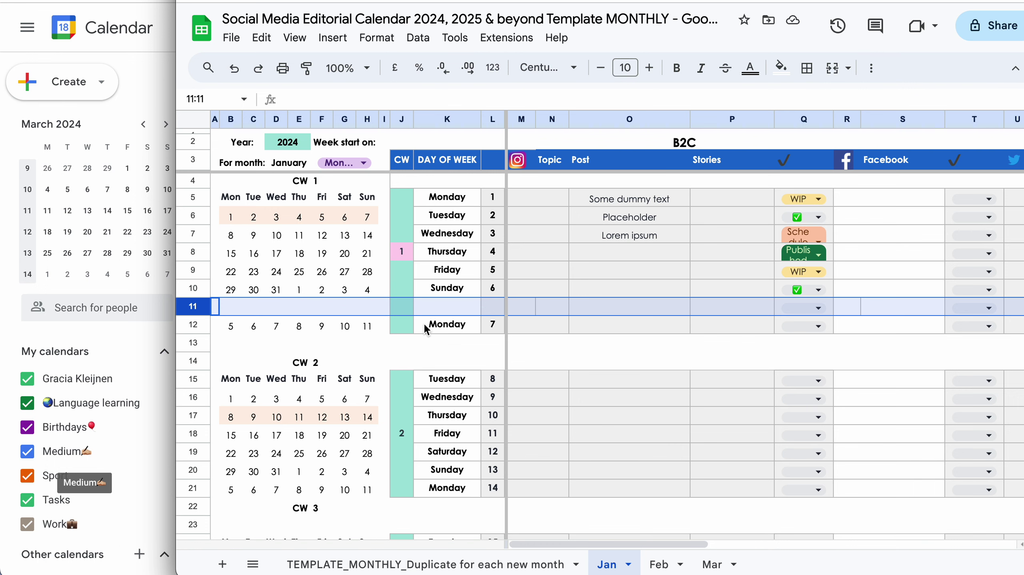
key(ctrl+z)
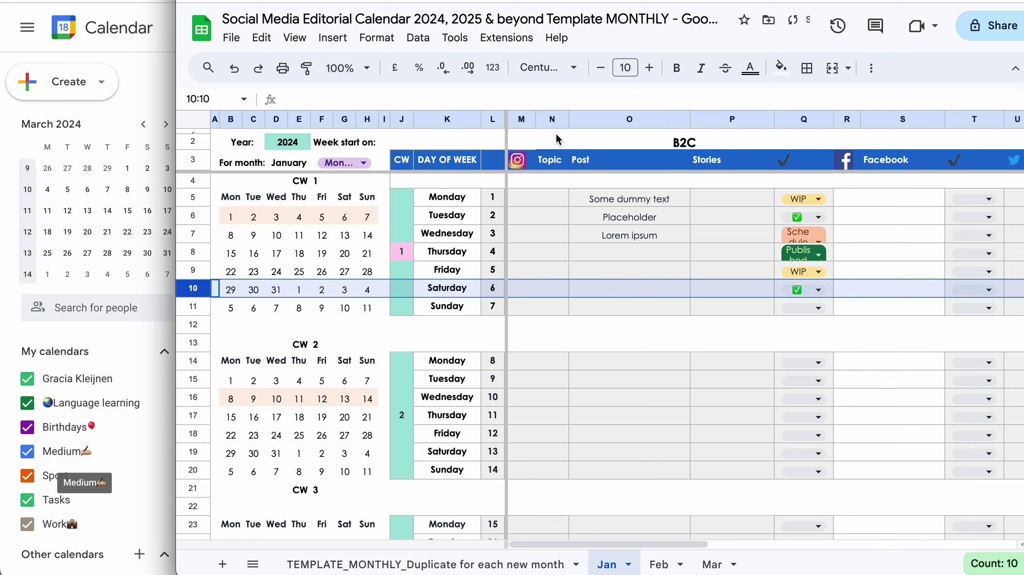
drag(607, 119, 701, 119)
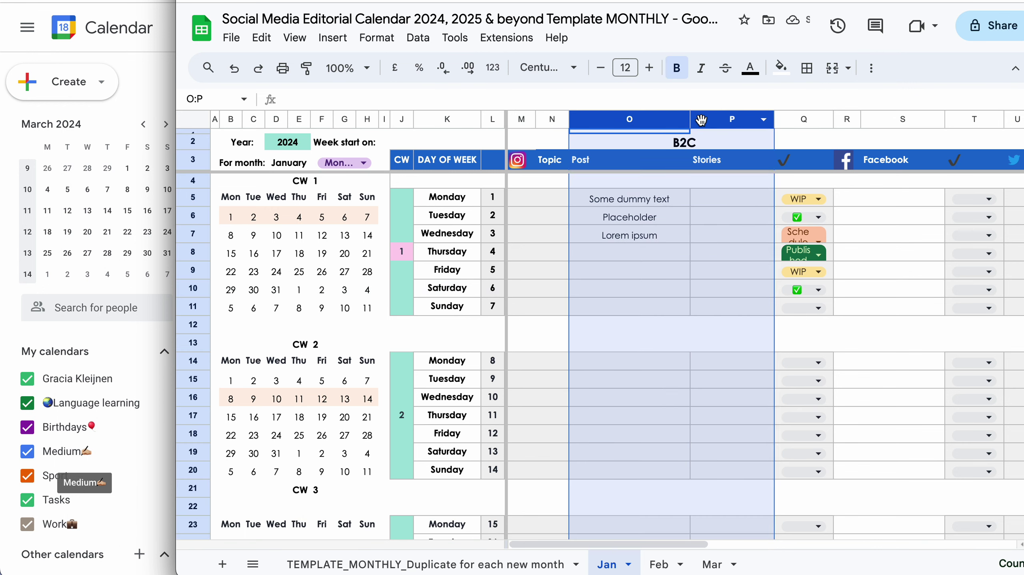
click(712, 234)
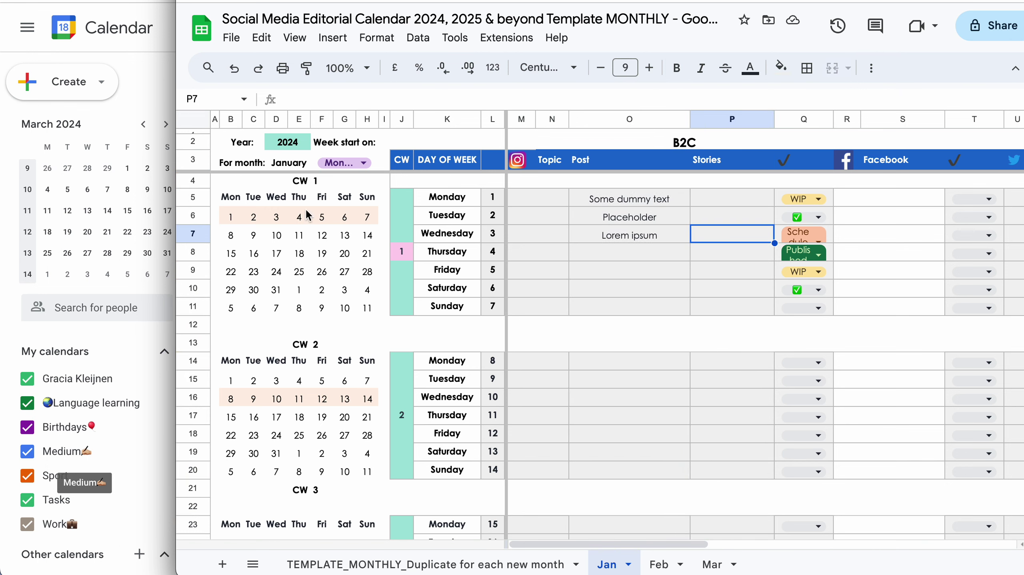
click(189, 288)
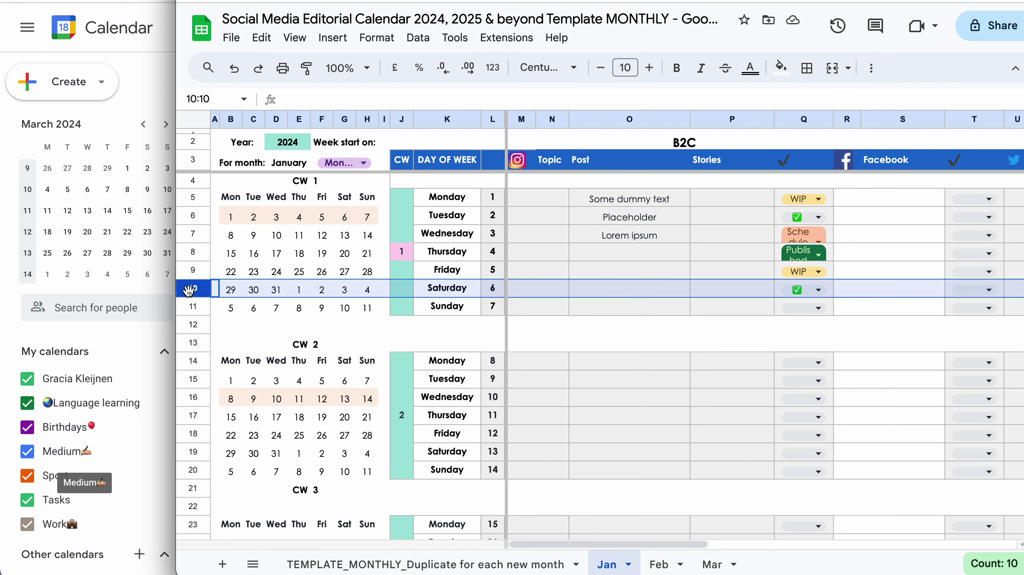
scroll(558, 230, right, 1)
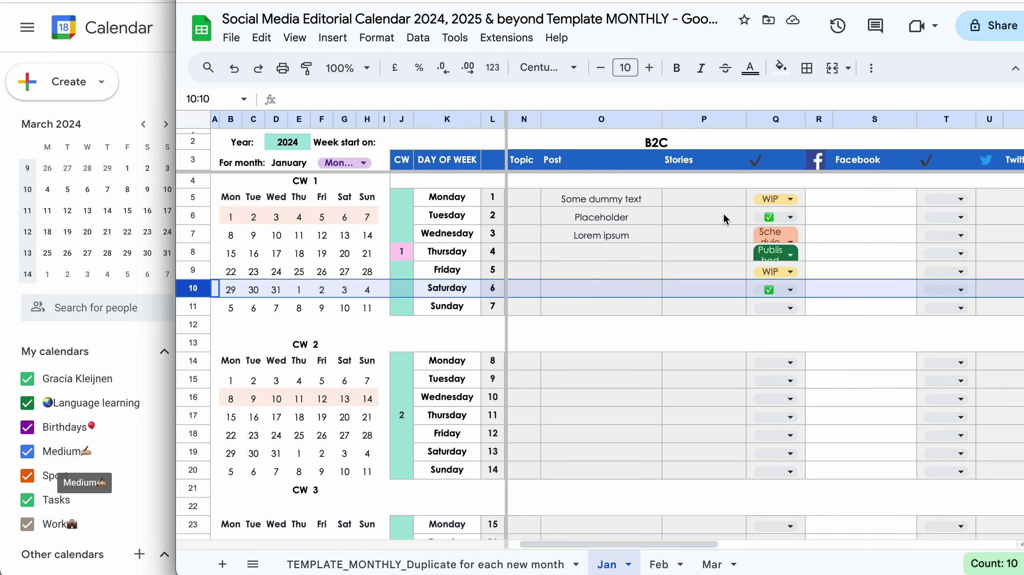
scroll(699, 224, left, 1)
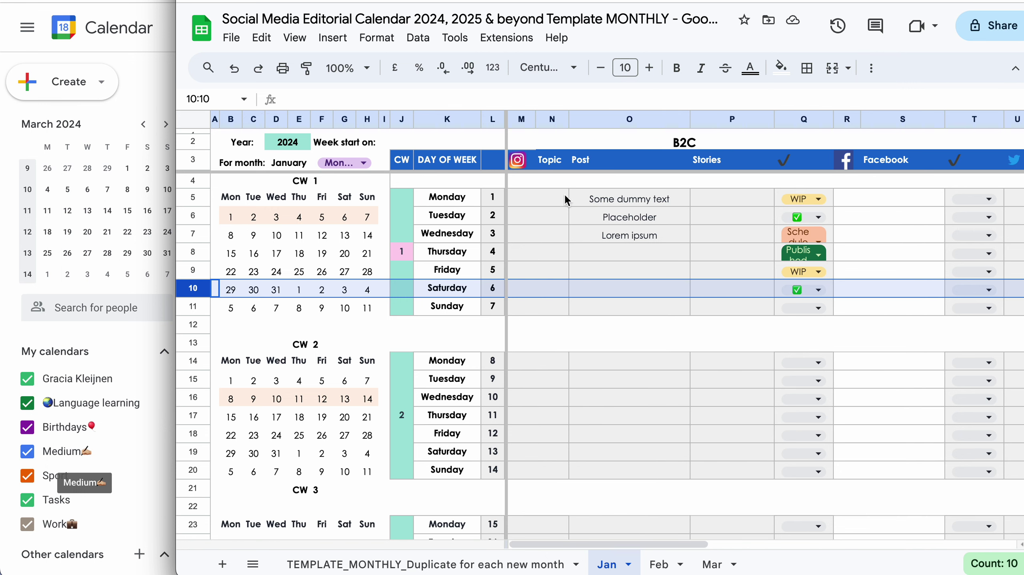
click(522, 161)
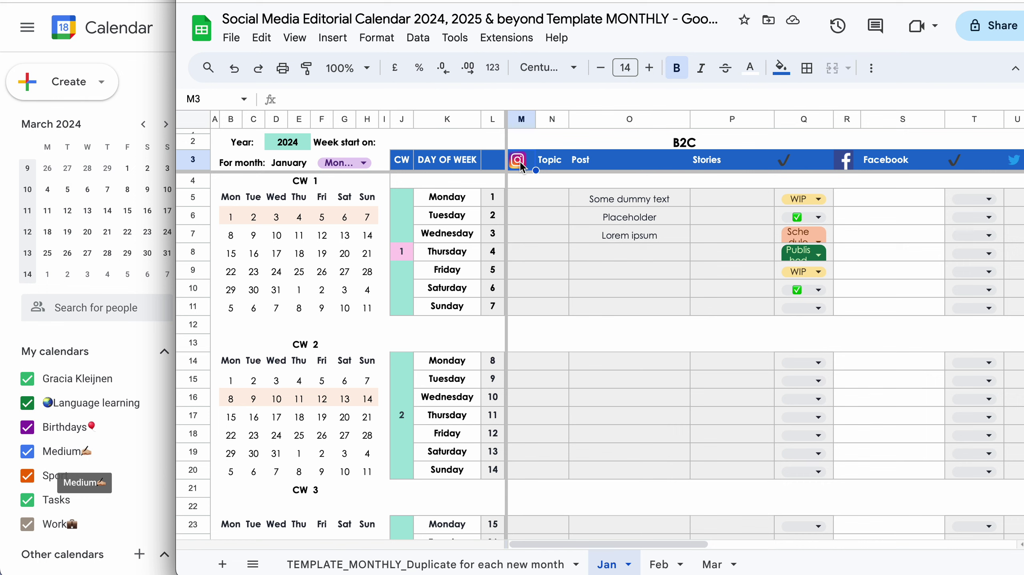
click(519, 120)
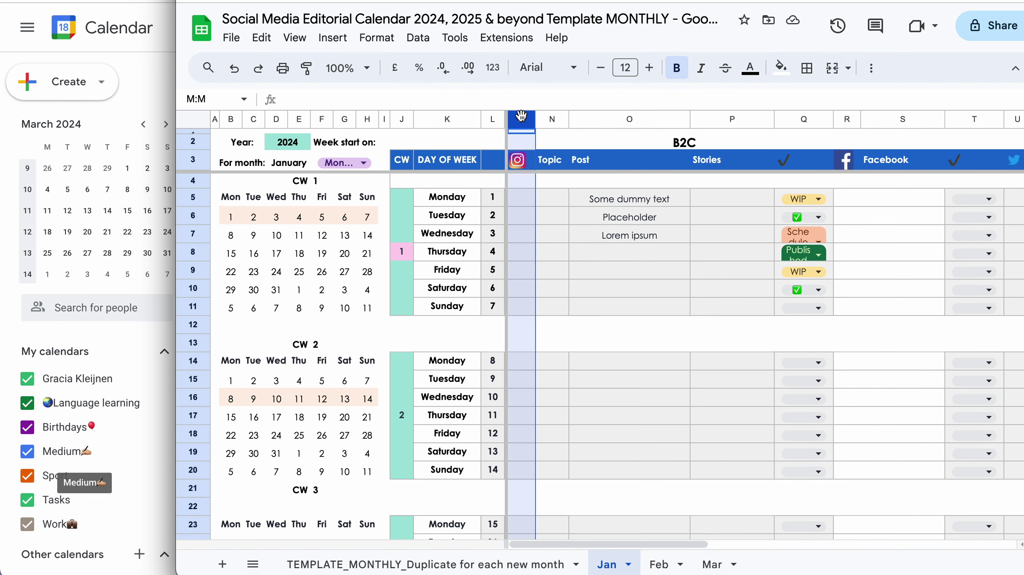
click(578, 217)
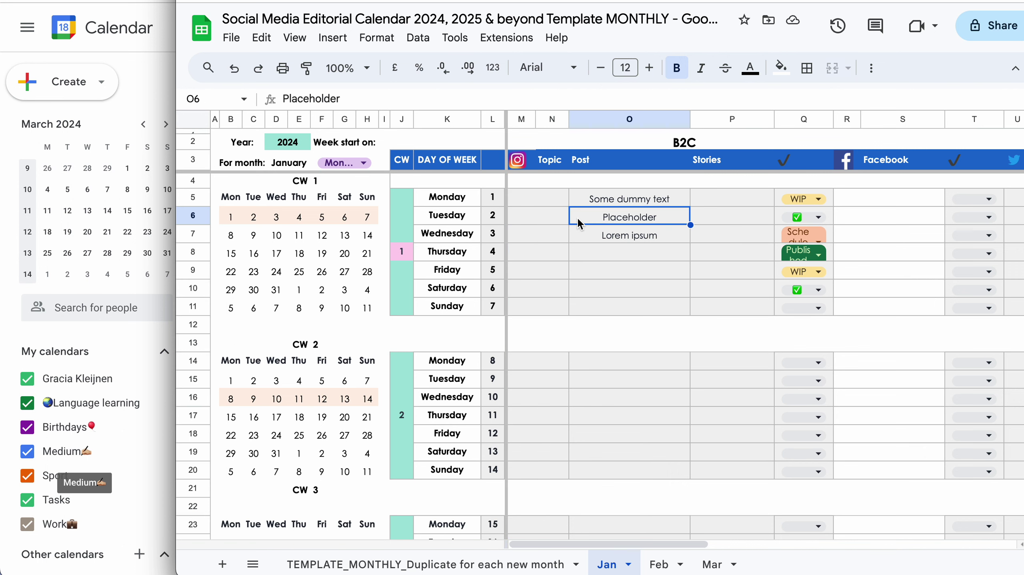
click(587, 167)
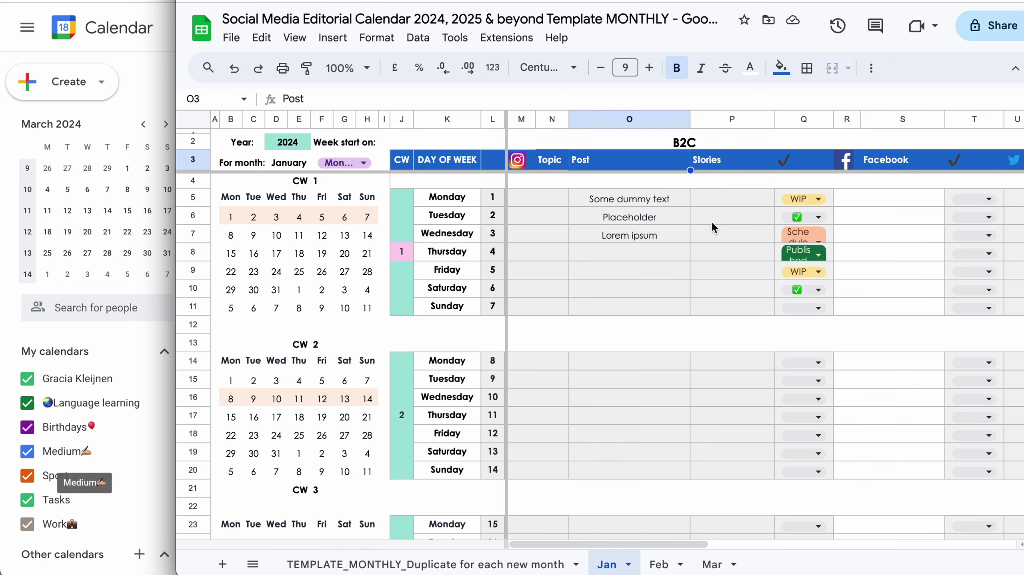
scroll(711, 221, right, 1)
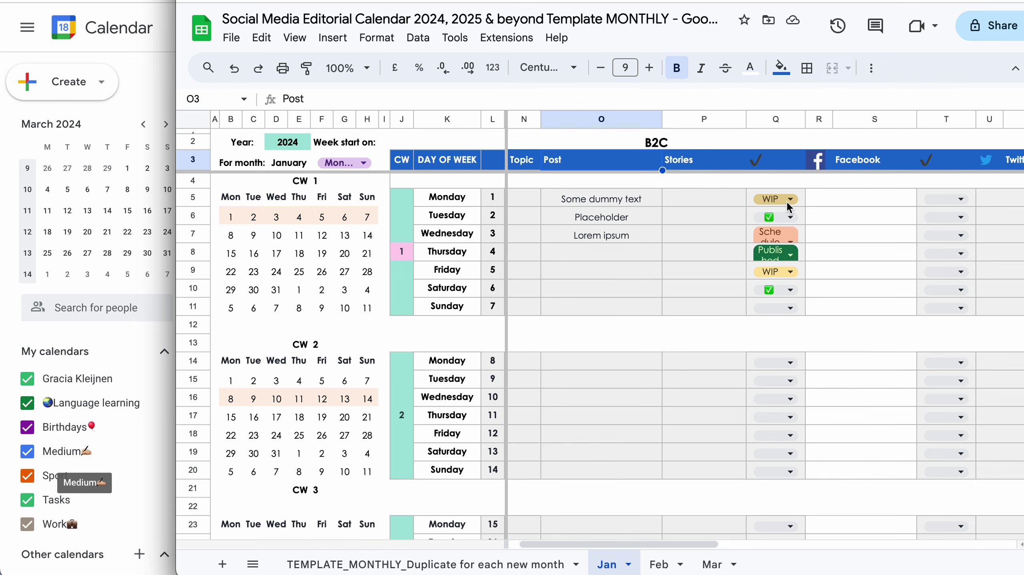
scroll(787, 203, right, 1)
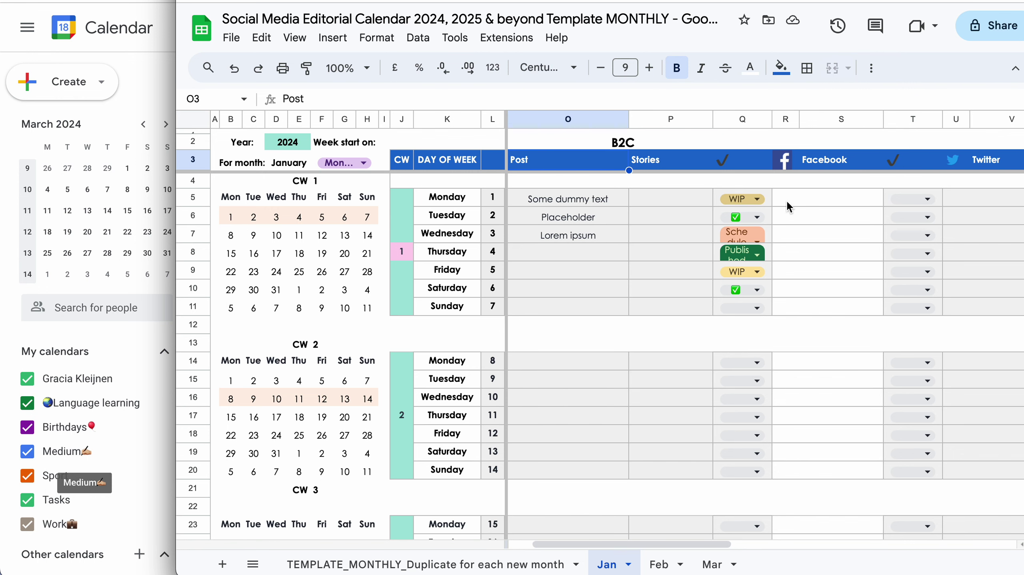
Step: In Q5's status drop-down rule, rename WIP to 'Work in progress' and colour it dark purple
click(756, 199)
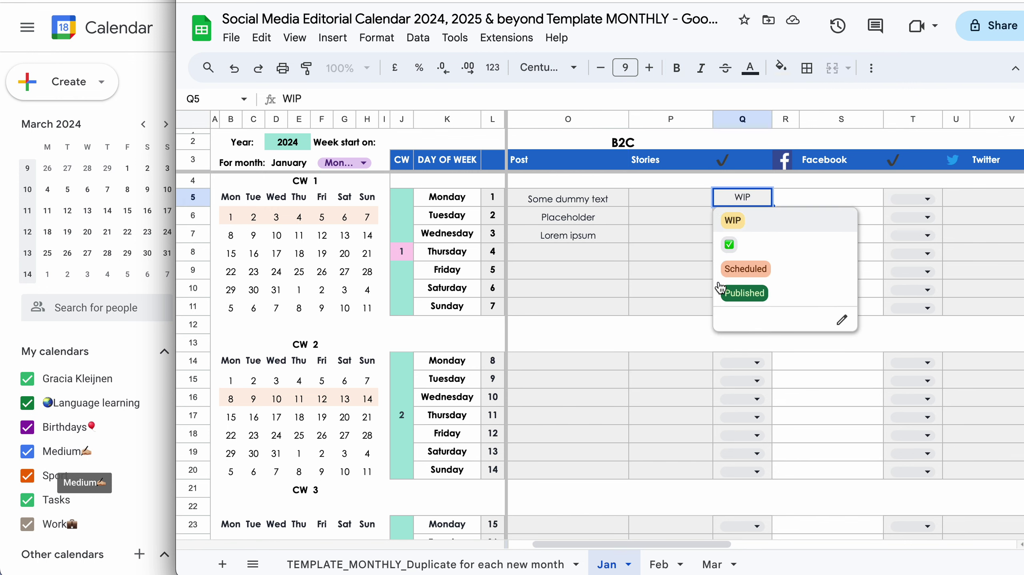
click(843, 321)
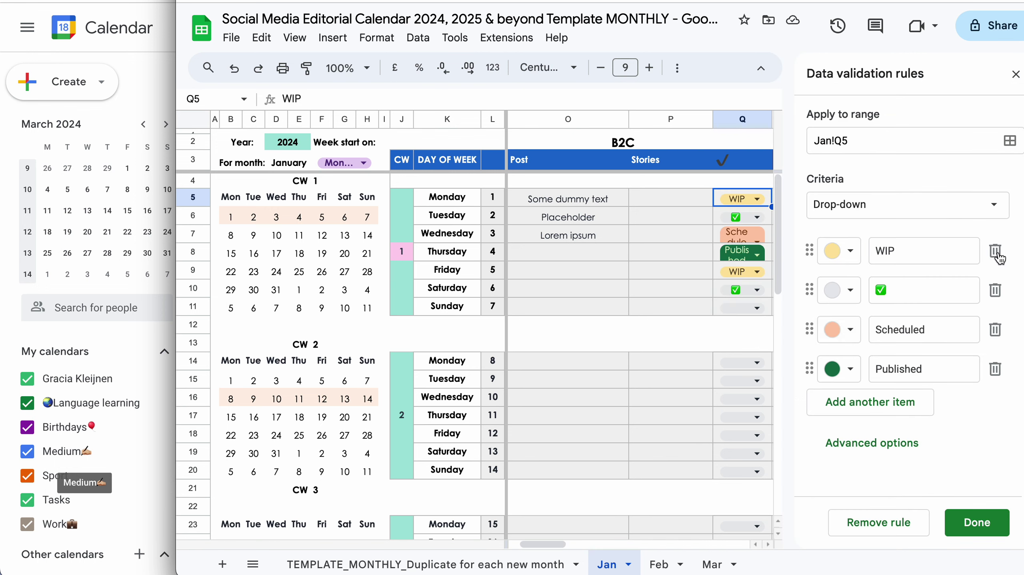
double_click(893, 251)
text(Work in progress)
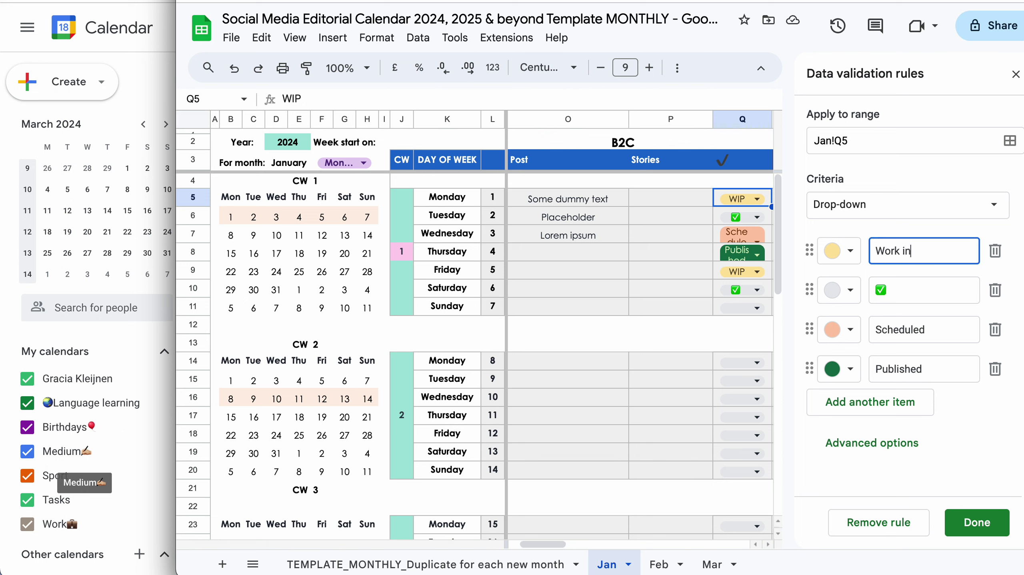
click(848, 250)
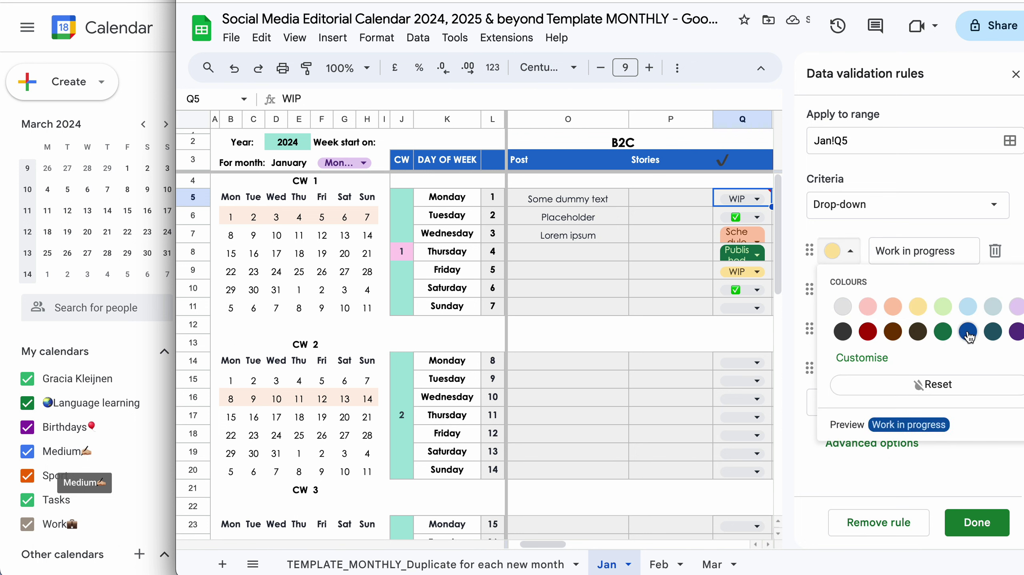
click(1014, 333)
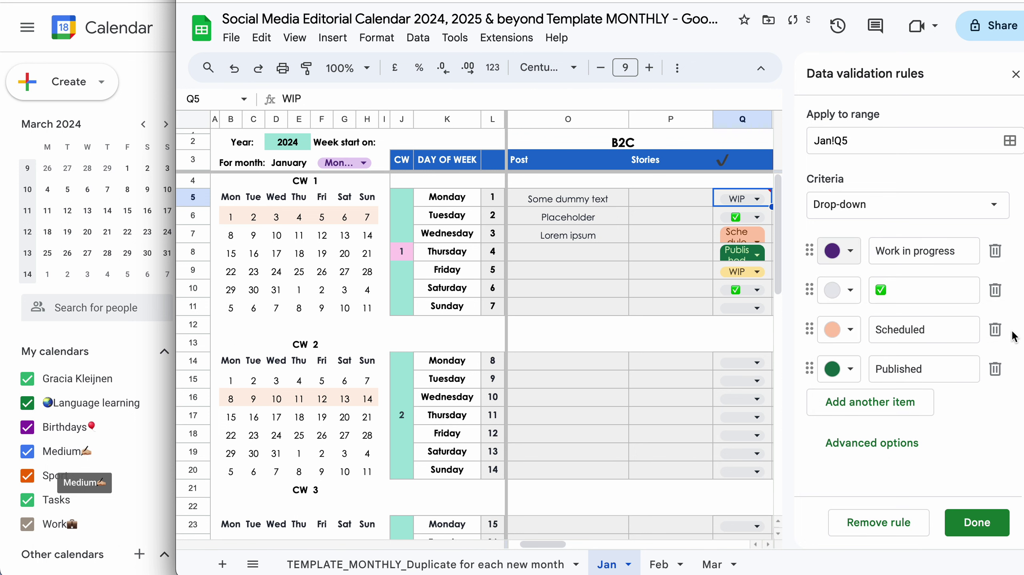
Step: Add a new 'Designer' status option coloured dark red
click(886, 402)
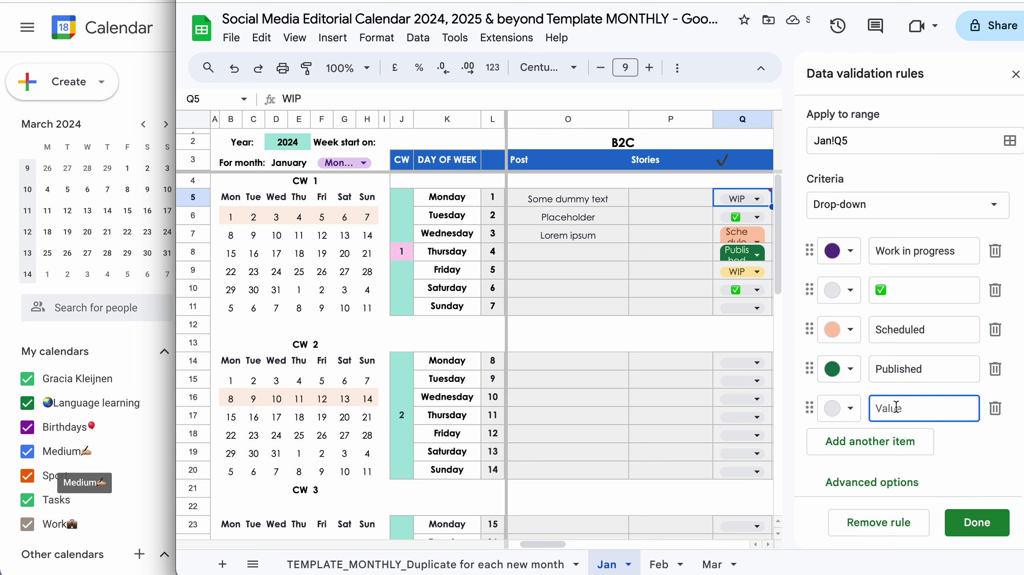
text(Designer)
click(839, 408)
click(833, 335)
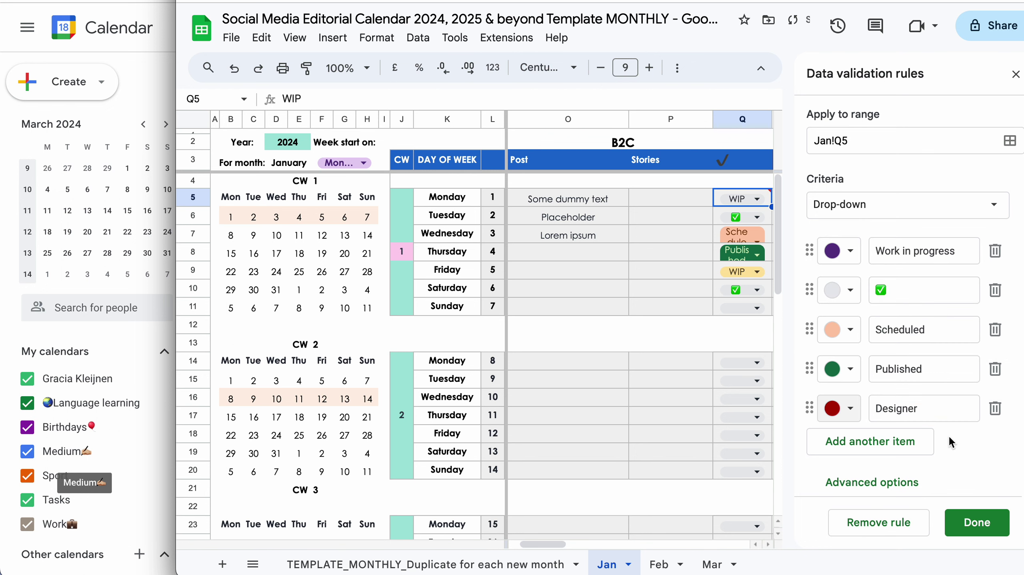
Step: Save the edited rule and apply it to all 292 matching drop-downs
click(987, 529)
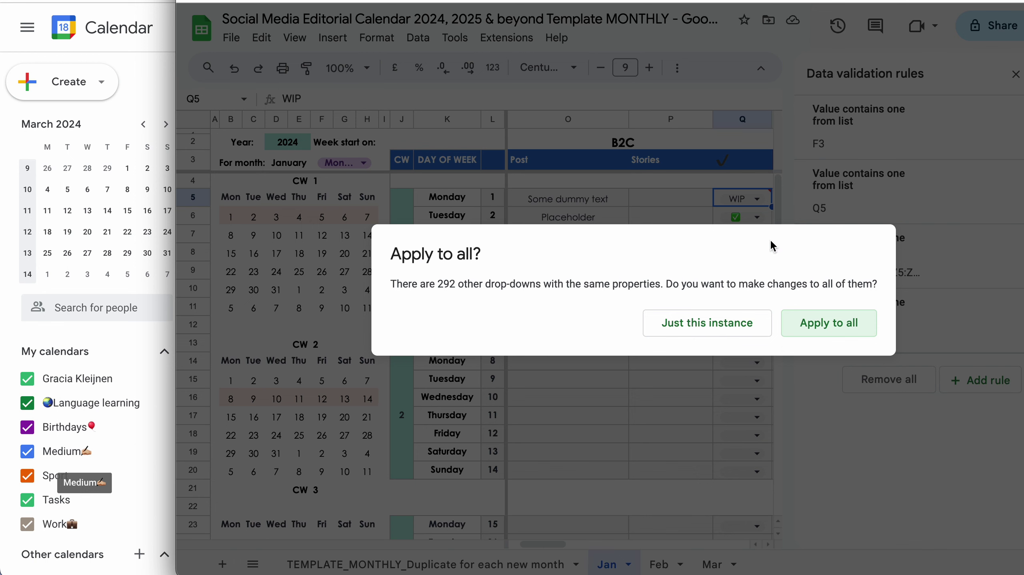
click(835, 324)
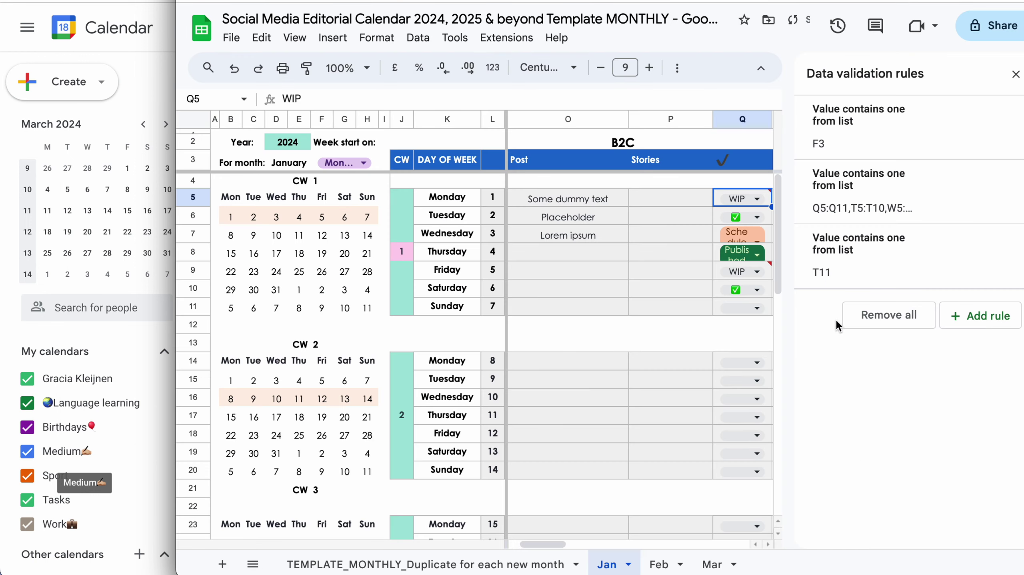
scroll(649, 275, right, 3)
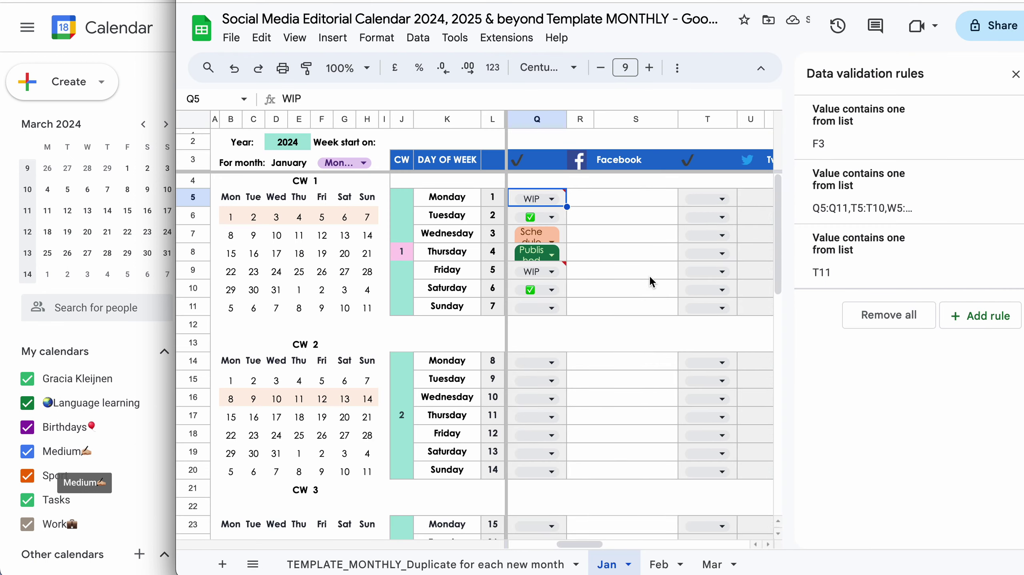
scroll(650, 275, left, 2)
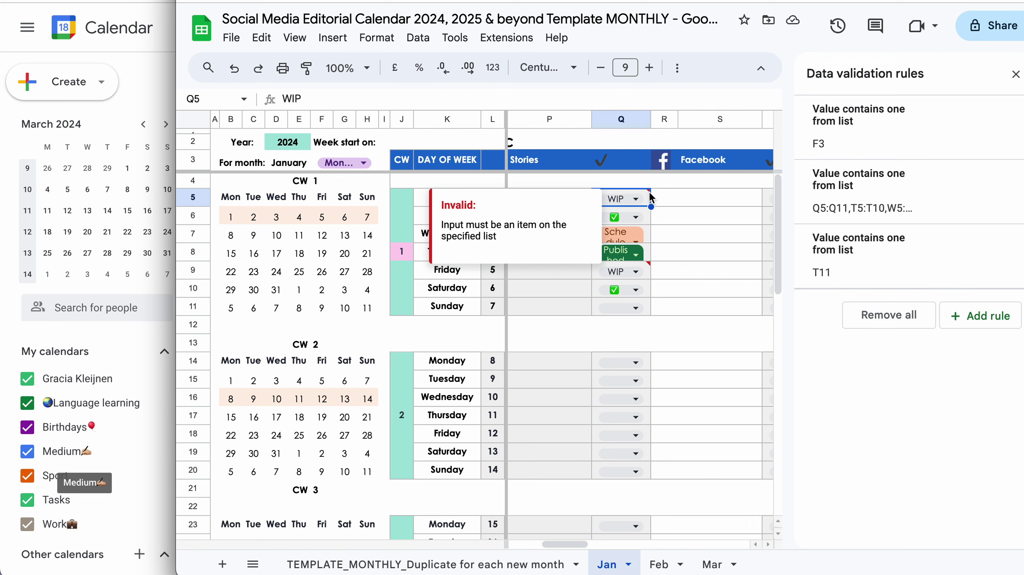
Step: Replace the invalid WIP values in Q9 and Q5 with 'Work in progress'
key(Delete)
key(Down)
key(Down)
key(Down)
key(Down)
key(Delete)
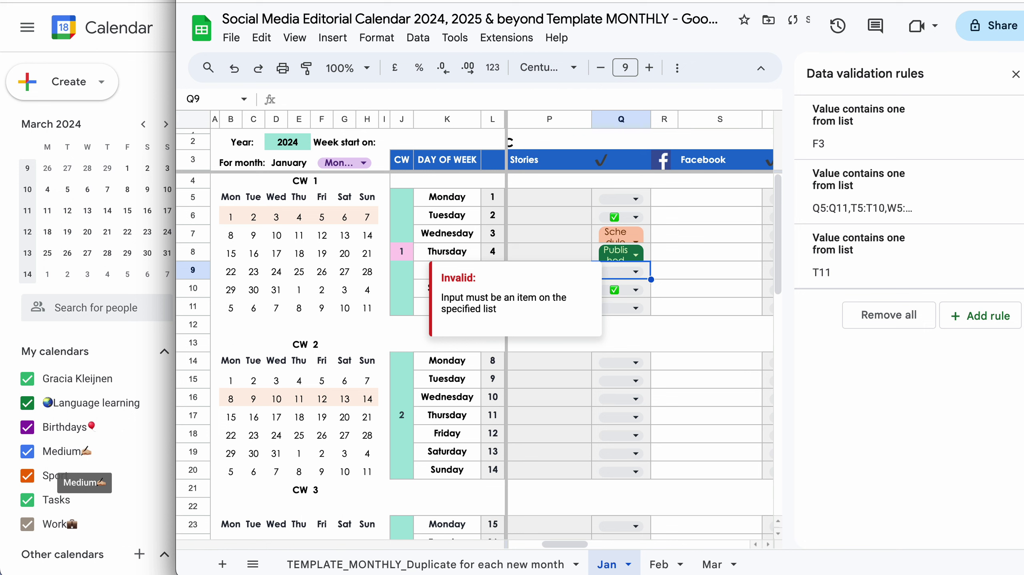
key(Return)
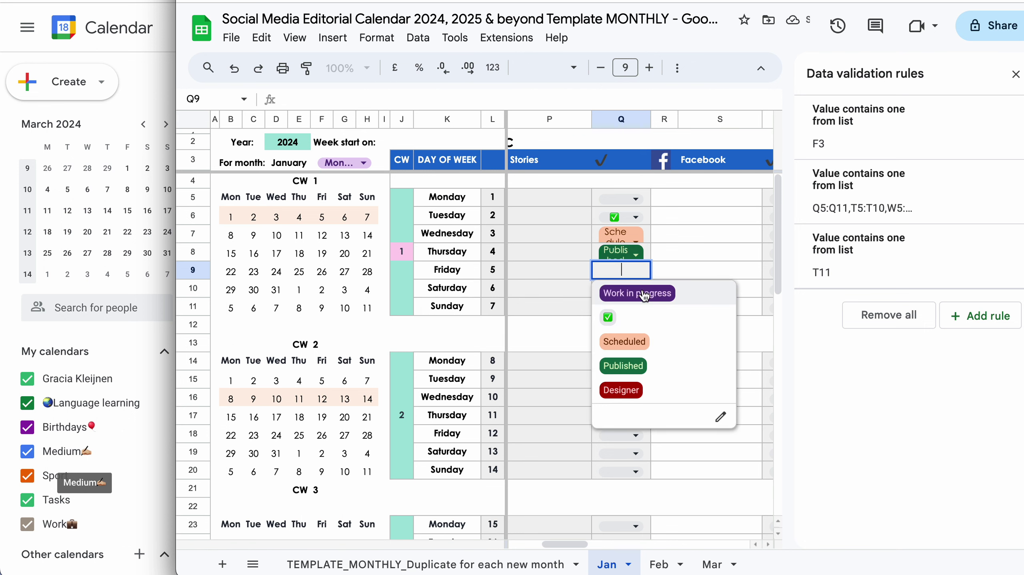
click(644, 292)
click(639, 198)
click(644, 224)
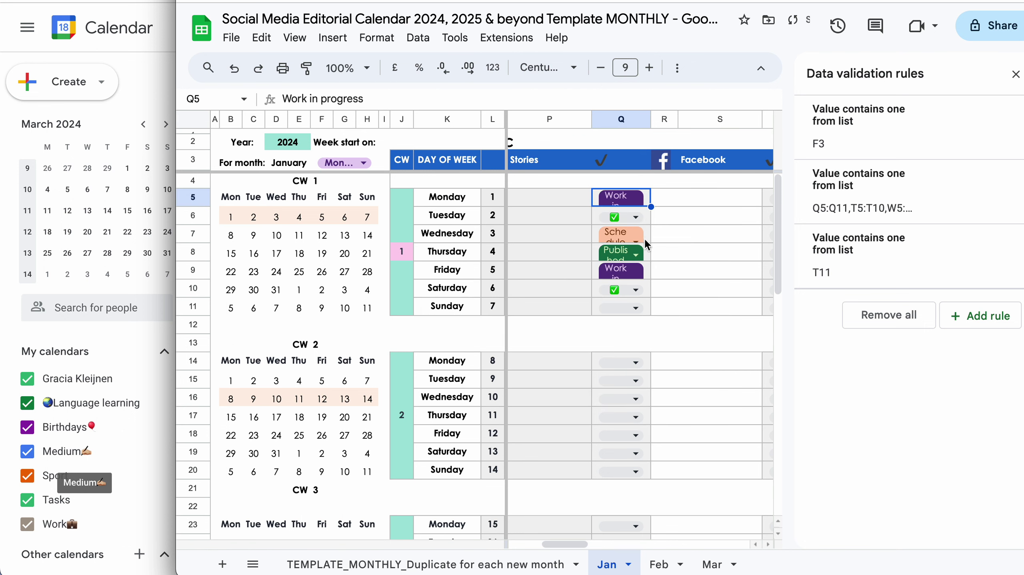
Step: Check the updated status options in the Pinterest (AC8) and Medium (AI8) drop-downs
scroll(652, 276, right, 10)
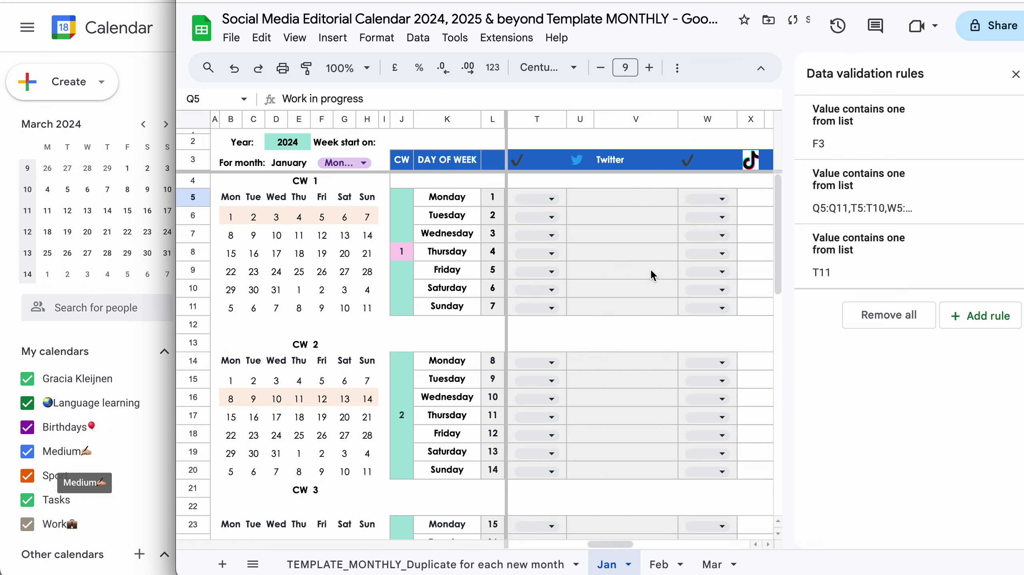
double_click(722, 255)
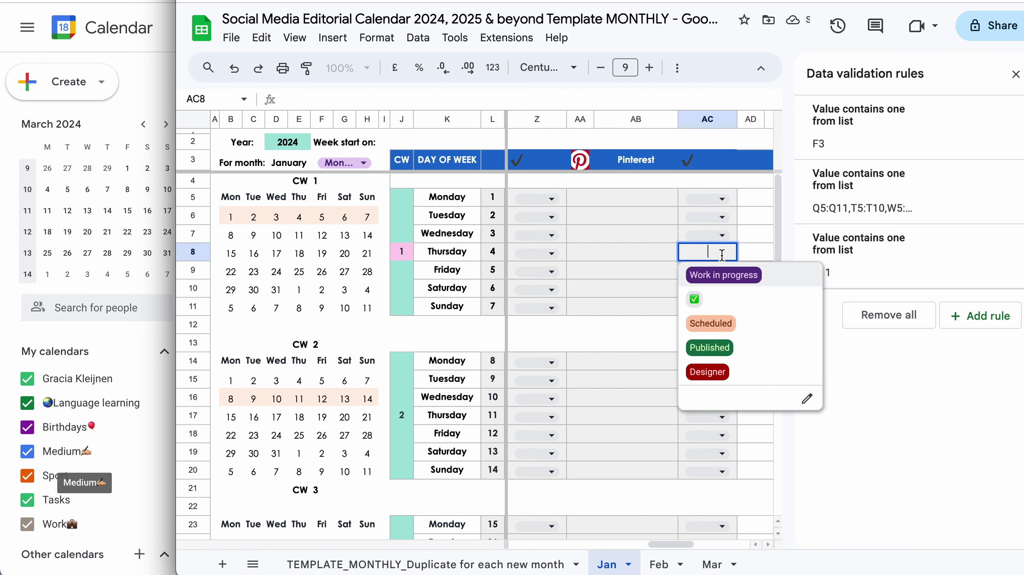
click(649, 241)
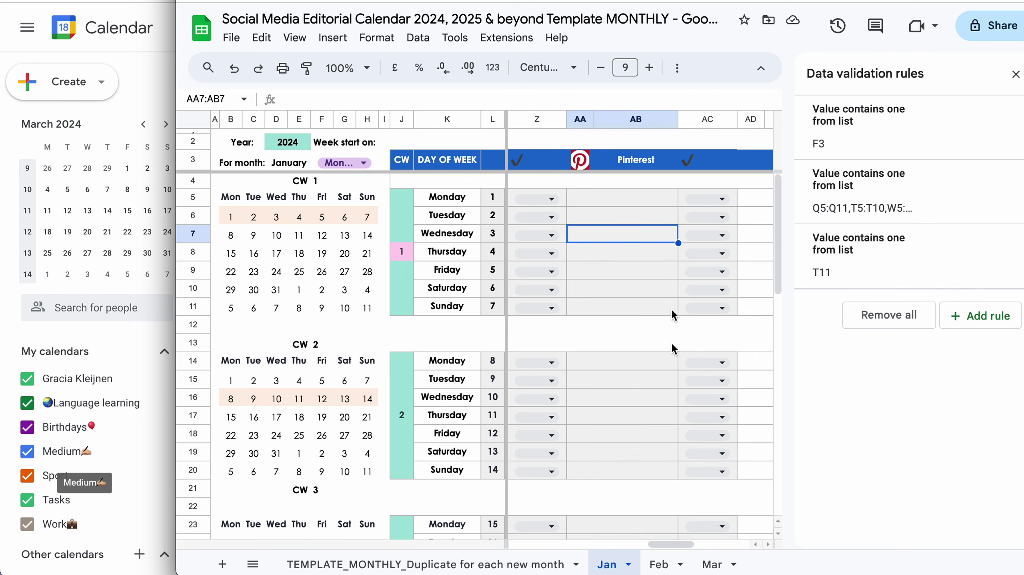
scroll(616, 253, left, 2)
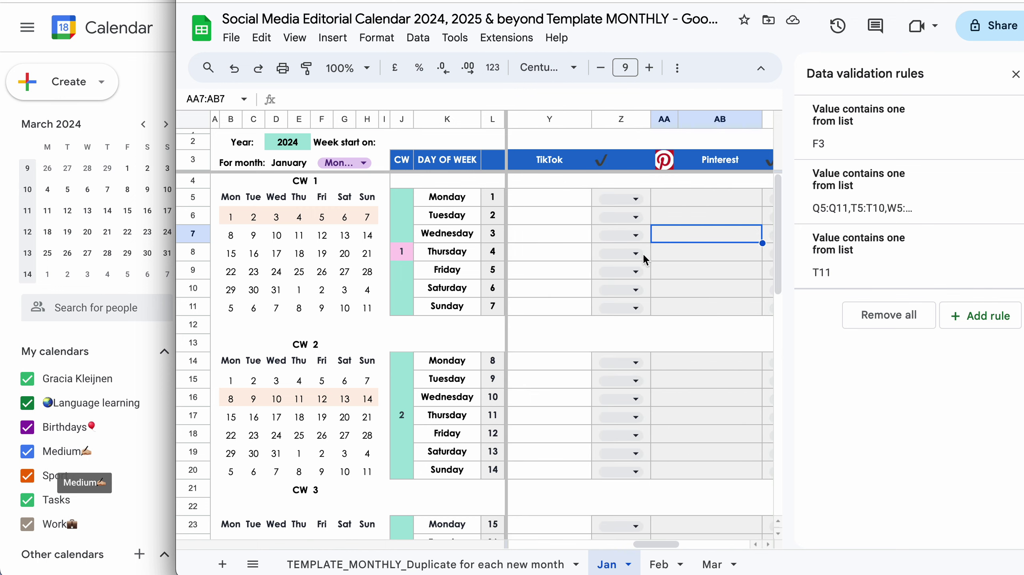
scroll(623, 249, right, 3)
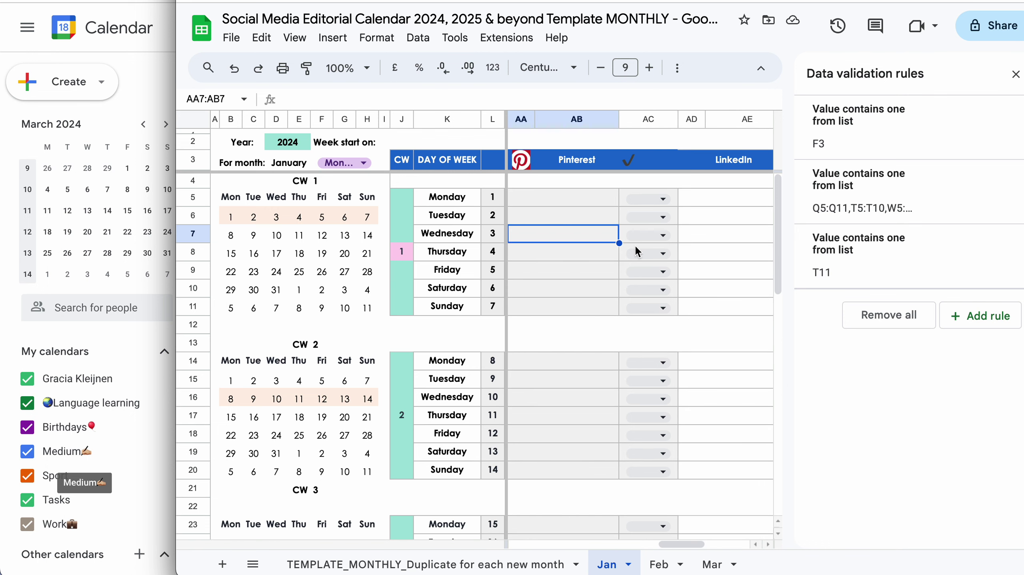
scroll(638, 251, right, 5)
click(715, 252)
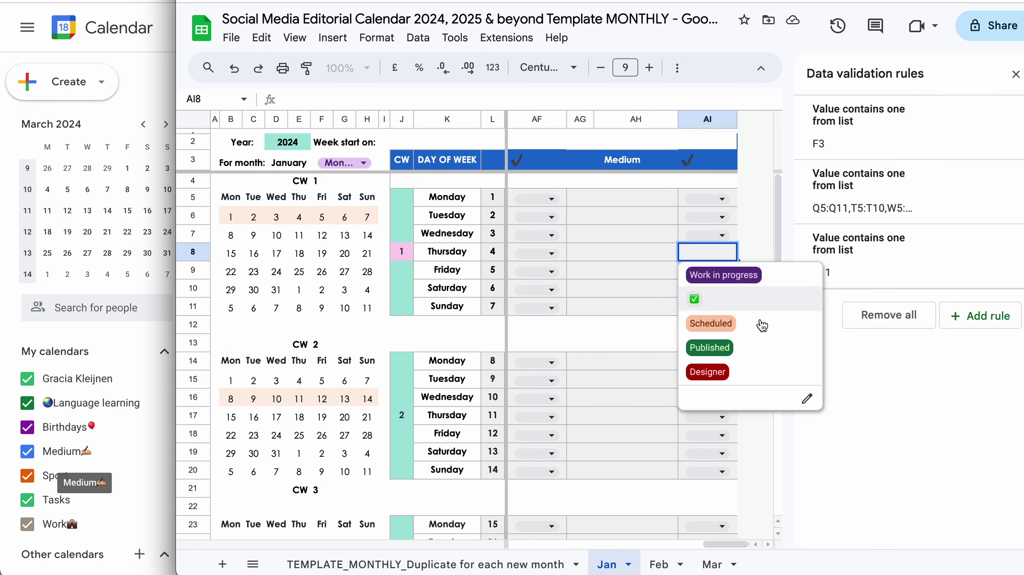
click(633, 270)
Step: Close the Data validation rules sidebar and switch to the Feb sheet
scroll(632, 272, left, 5)
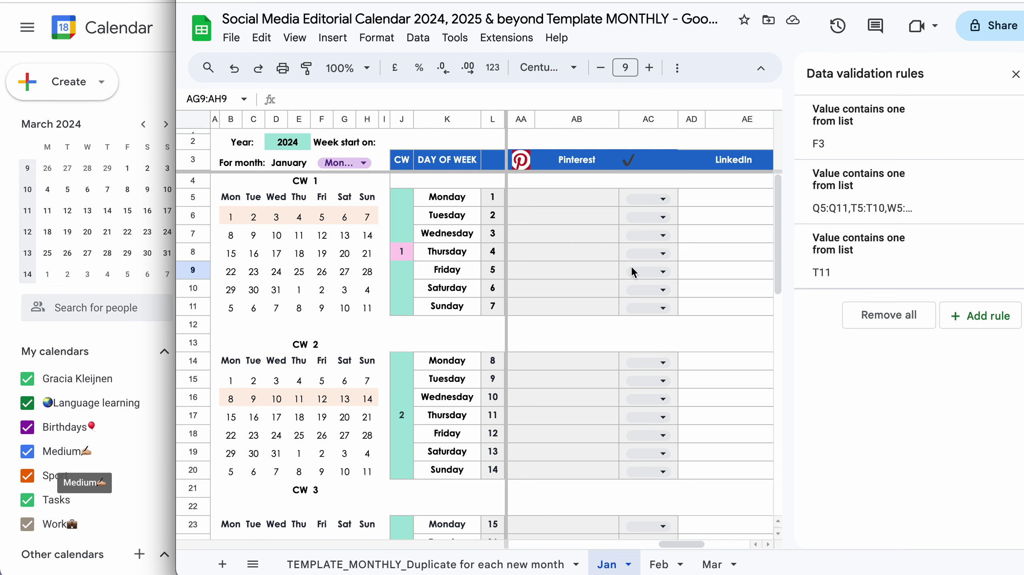
scroll(632, 271, left, 5)
click(1015, 73)
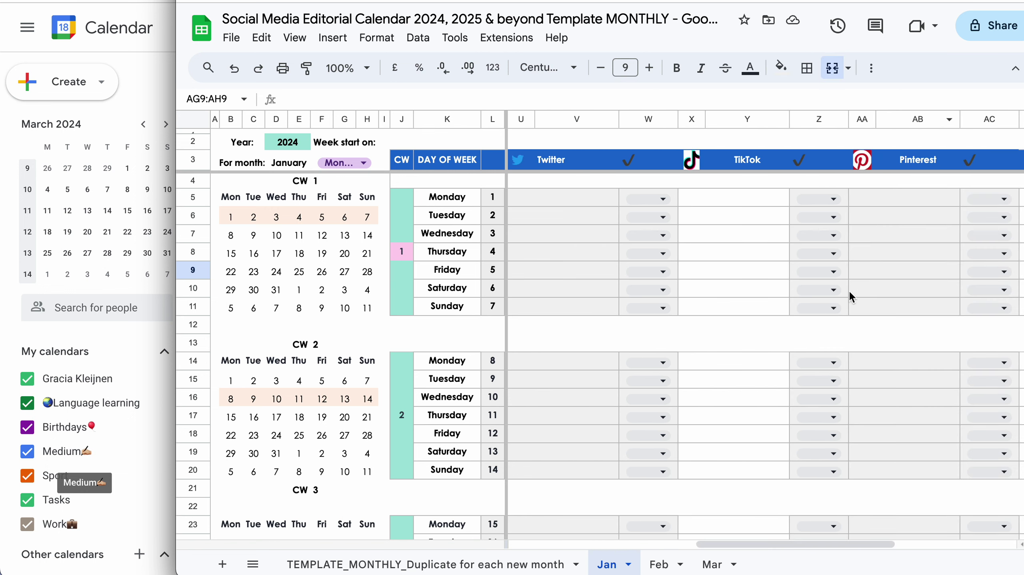
click(663, 566)
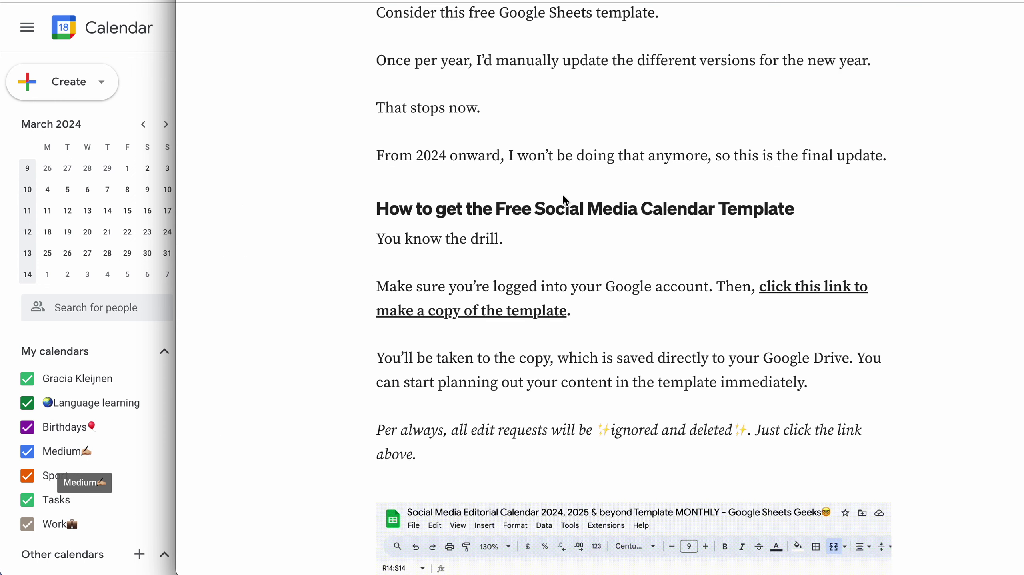
Step: On Medium, open the Google Sheets Geeks publication and its Write For Us article
scroll(563, 193, up, 10)
scroll(560, 303, down, 1)
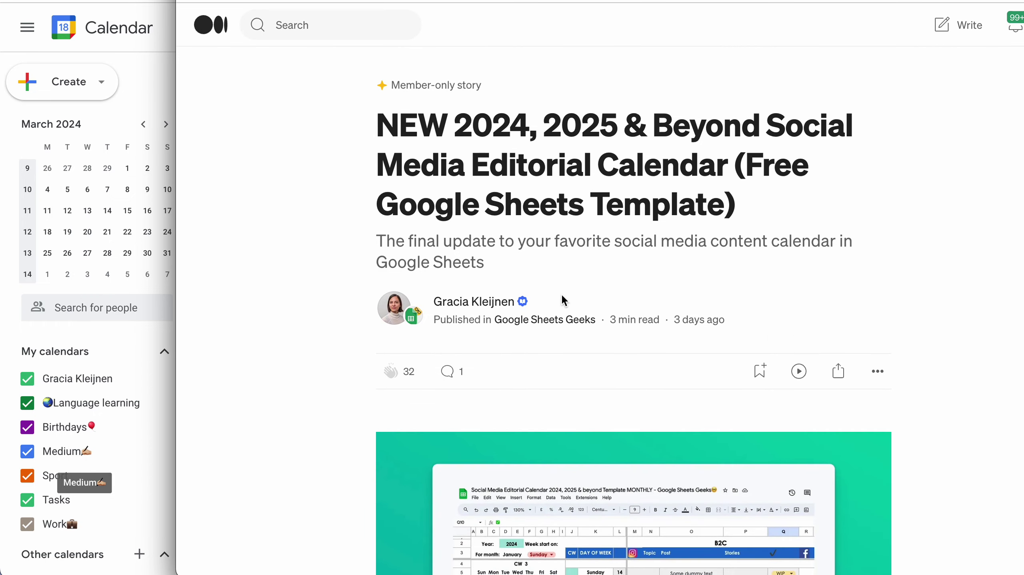
click(560, 319)
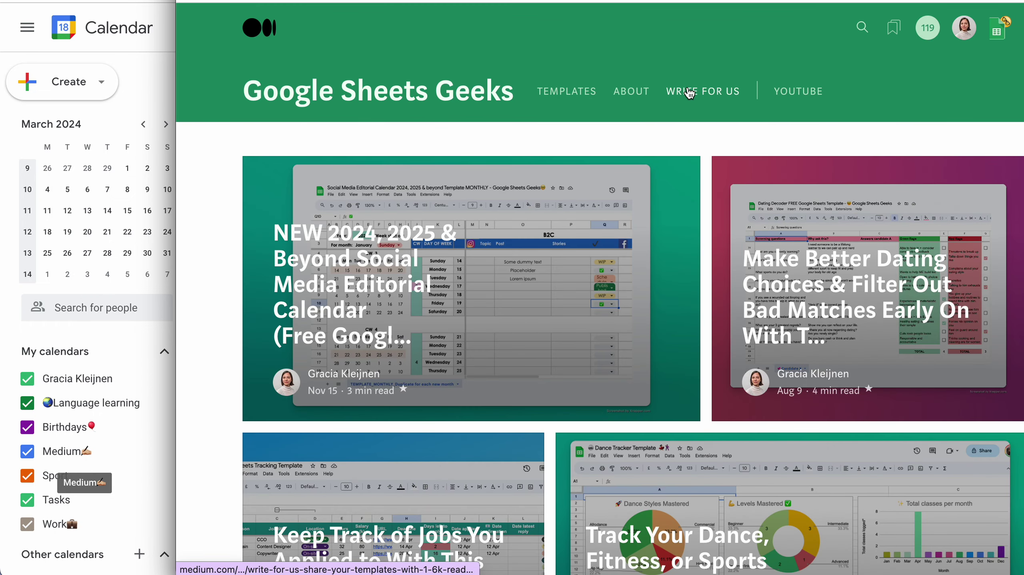
click(689, 92)
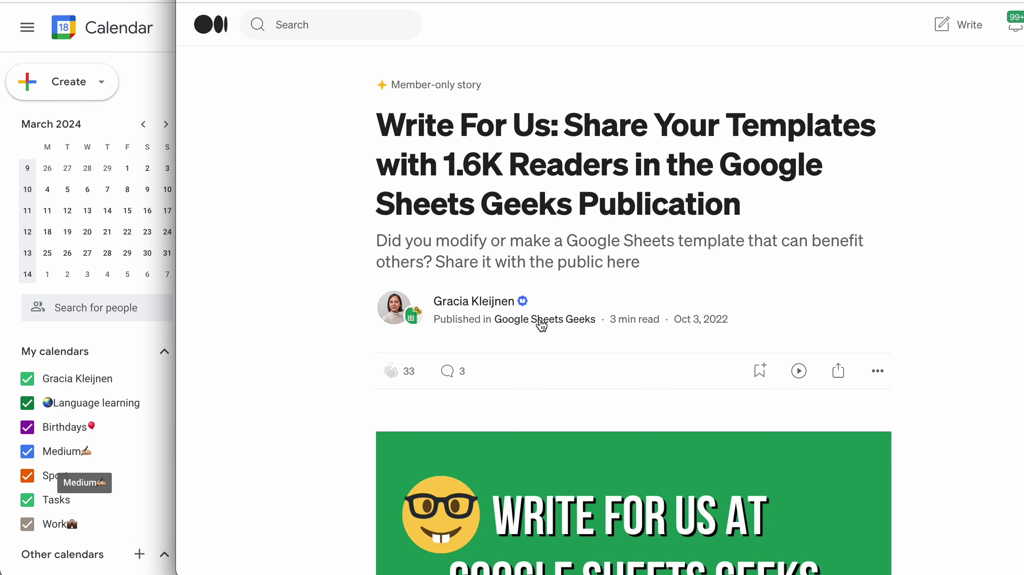
scroll(563, 411, down, 2)
scroll(564, 413, up, 2)
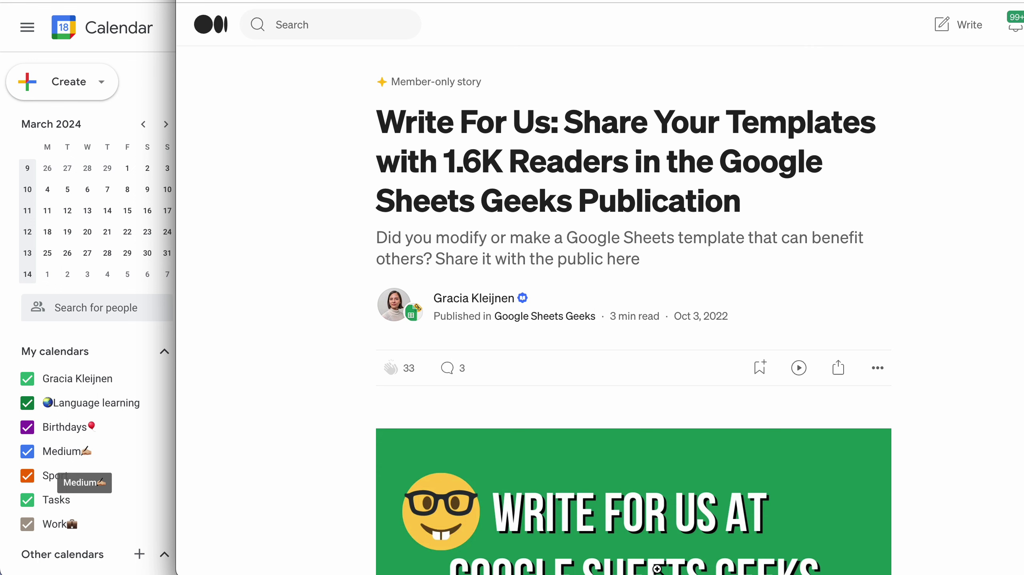
scroll(620, 459, down, 2)
click(556, 251)
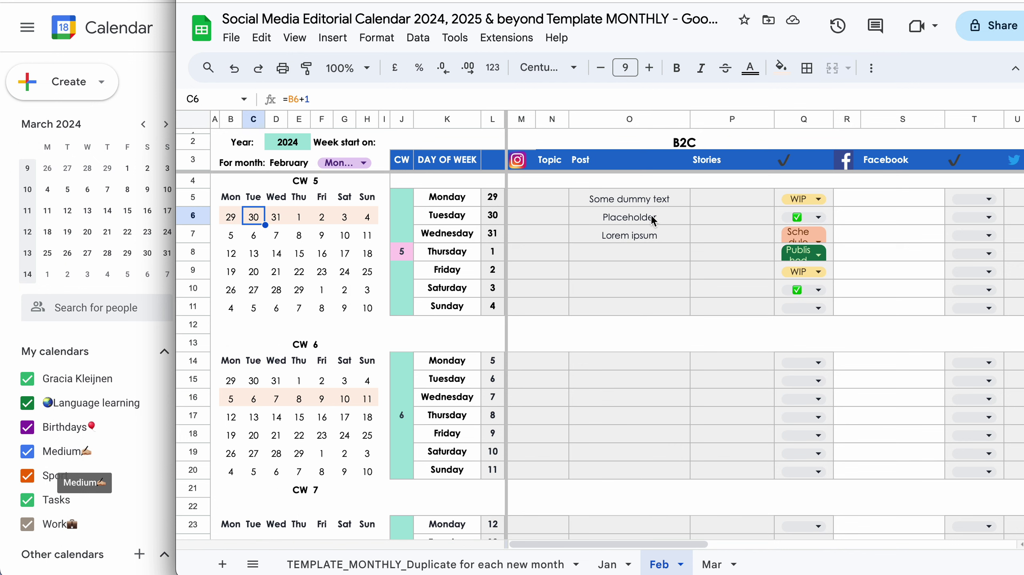
Step: Scroll the Feb sheet right to the TikTok, Pinterest and LinkedIn status columns
scroll(652, 221, right, 10)
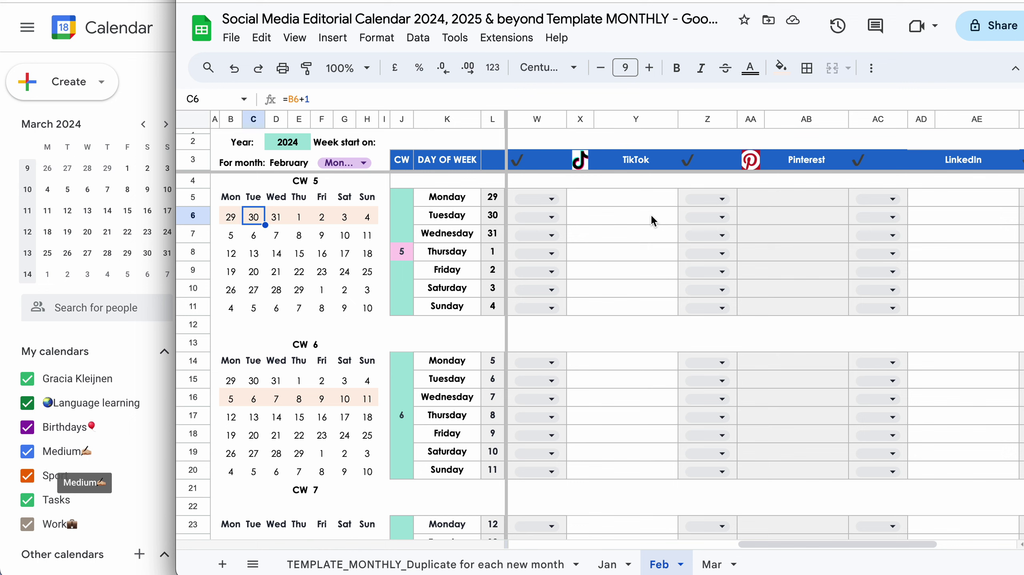